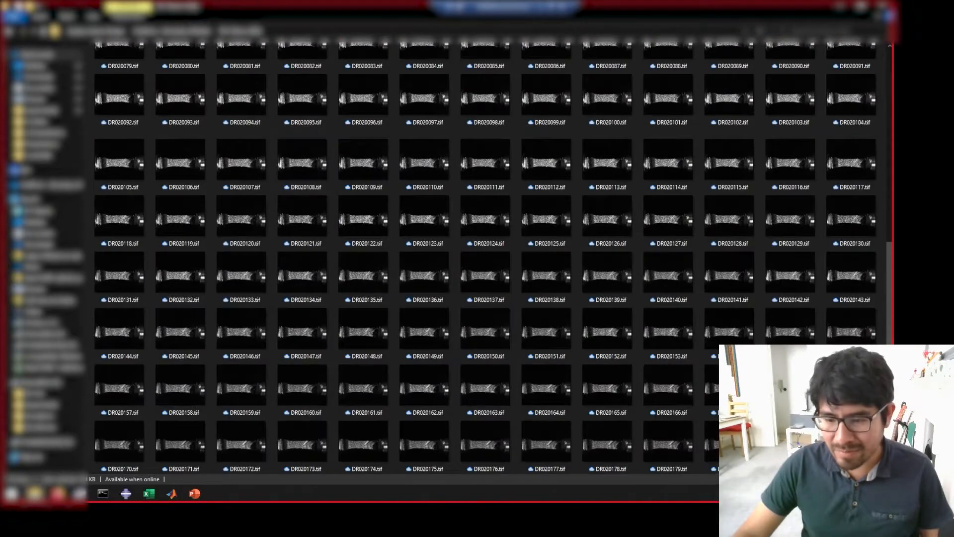
# - Copy the path of the folder holding the DR02 tif images and switch to DaVis
pyautogui.press('Home')
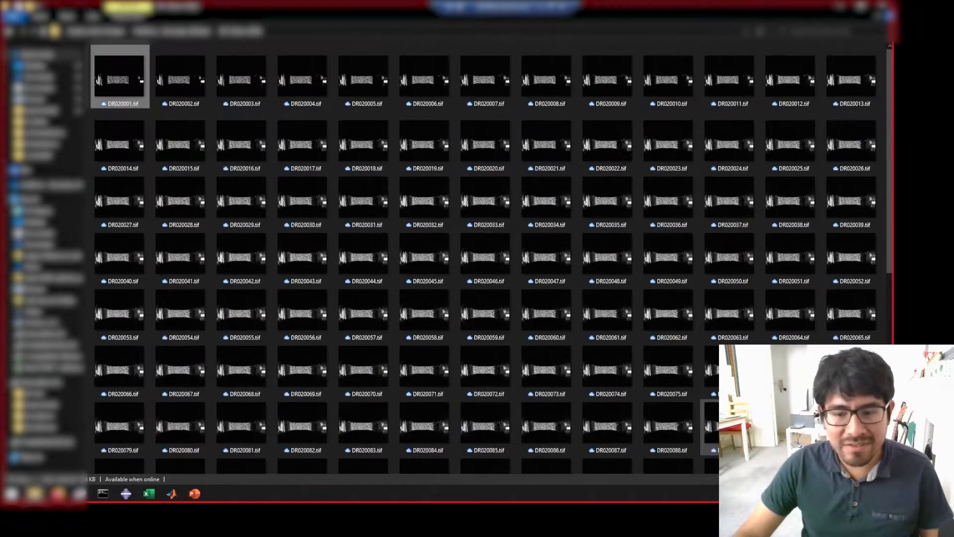
pyautogui.click(296, 31)
pyautogui.rightClick(296, 32)
pyautogui.click(326, 62)
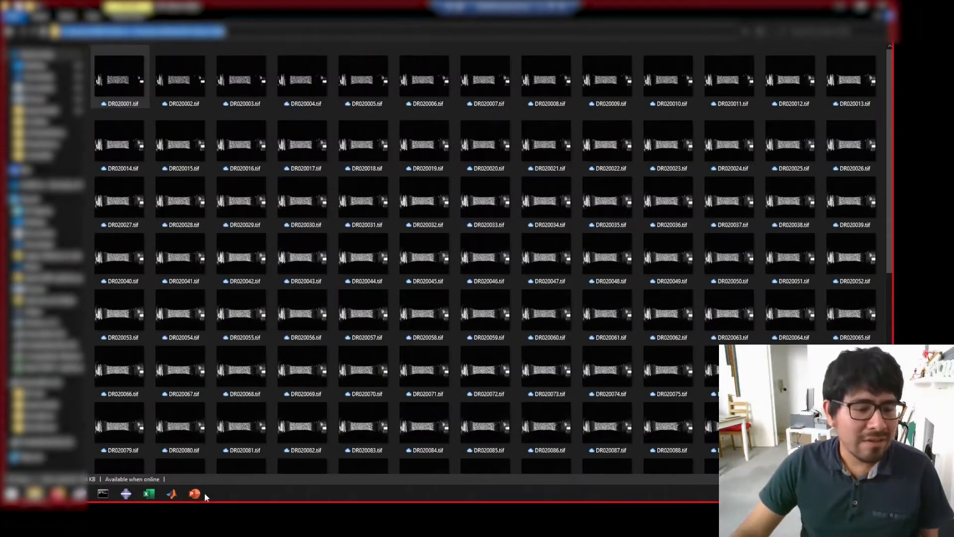
pyautogui.click(81, 494)
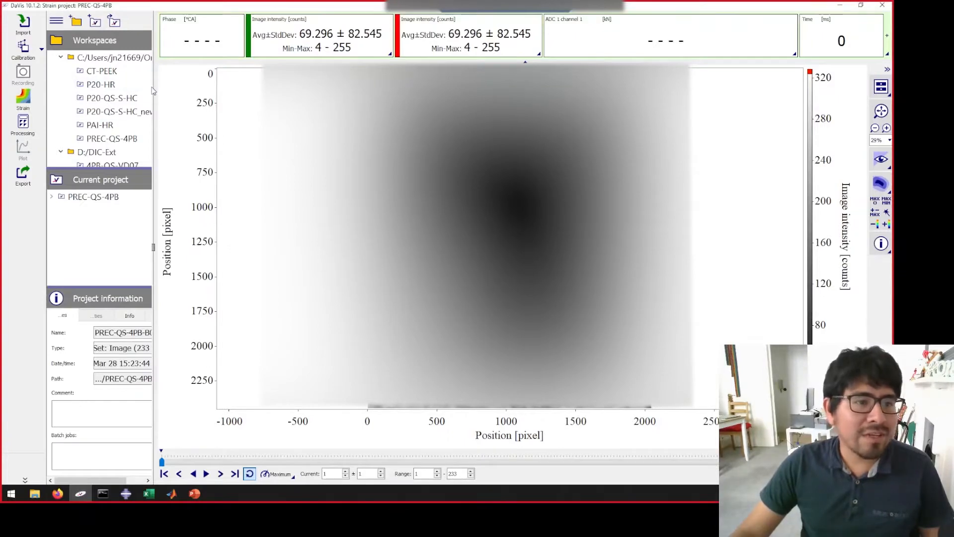
# - Widen the project sidebar and collapse the D:/DIC-Ext workspace in the workspace tree
pyautogui.moveTo(154, 247); pyautogui.dragTo(206, 247)
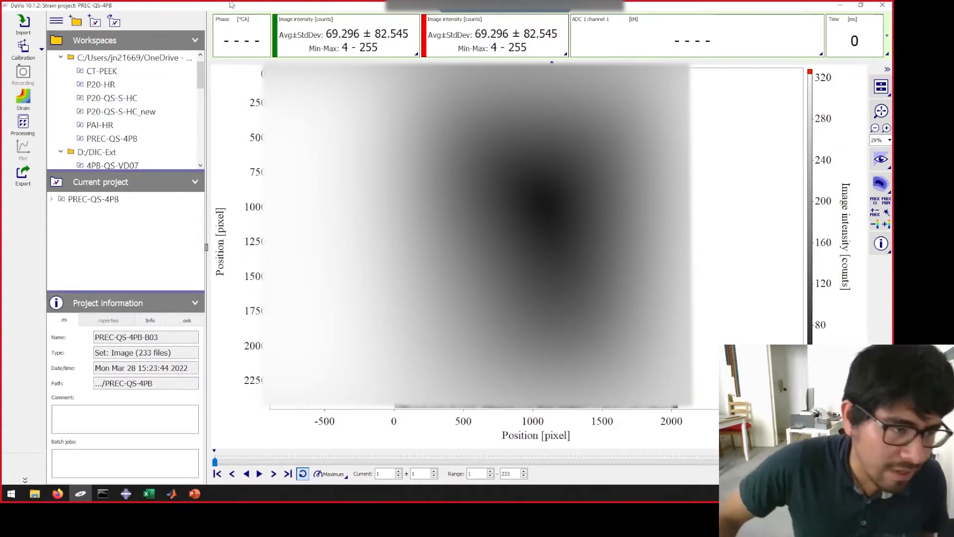
pyautogui.click(95, 21)
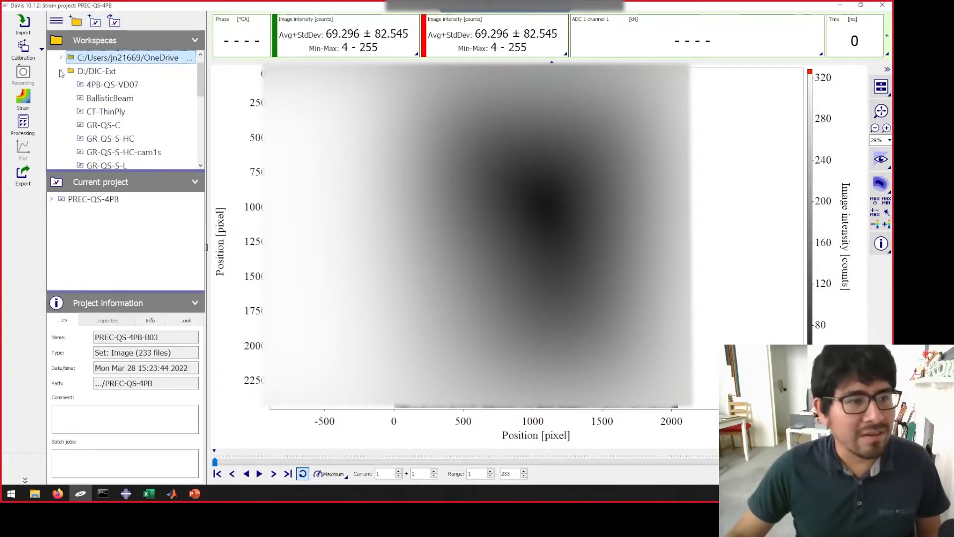
pyautogui.click(62, 70)
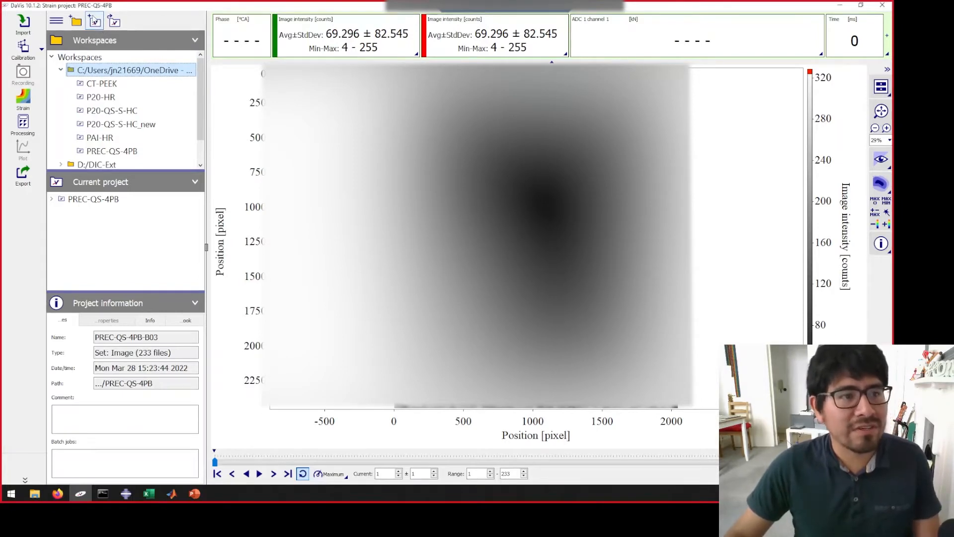
# - Create a new project of type Strain named GFRP45 in the A_DIC_Davis workspace
pyautogui.click(93, 20)
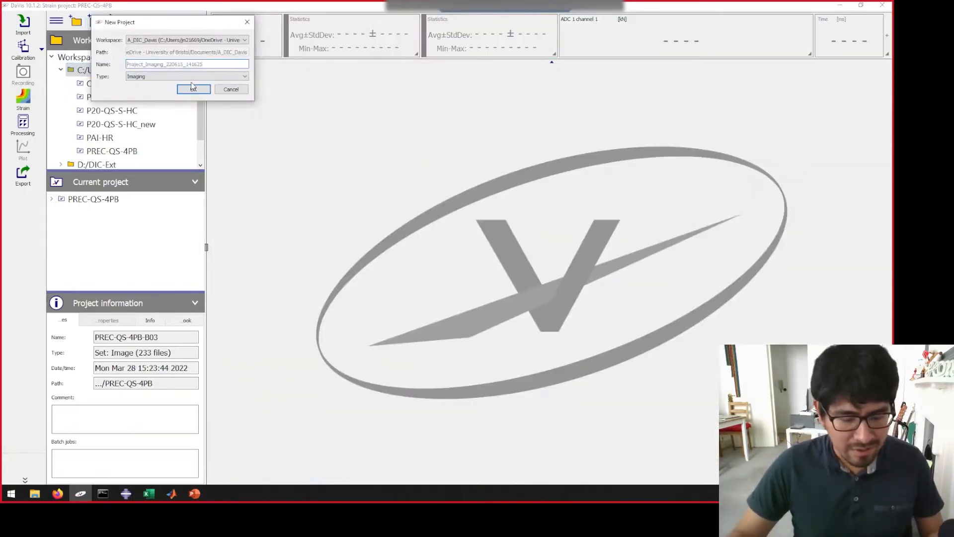
pyautogui.write('GFRP45')
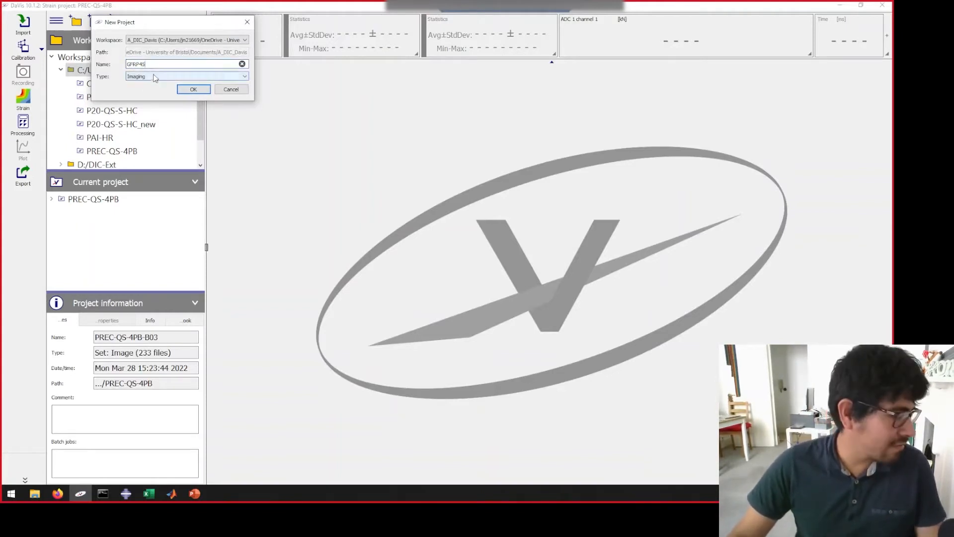
pyautogui.click(209, 76)
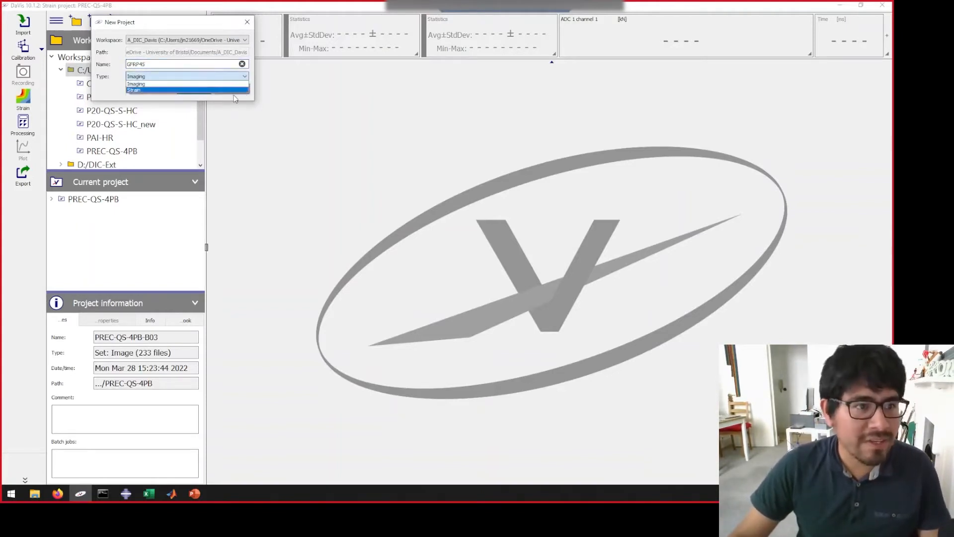
pyautogui.click(138, 89)
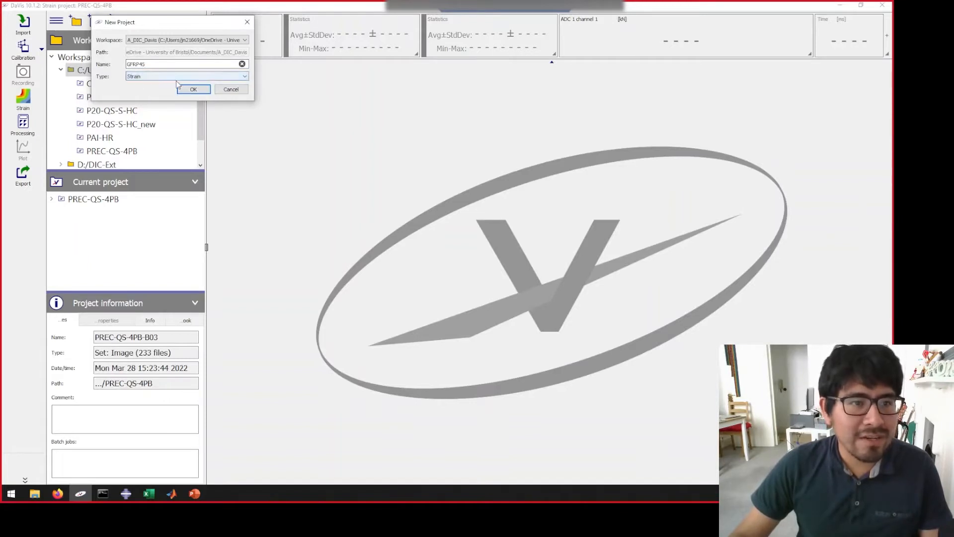
pyautogui.click(192, 90)
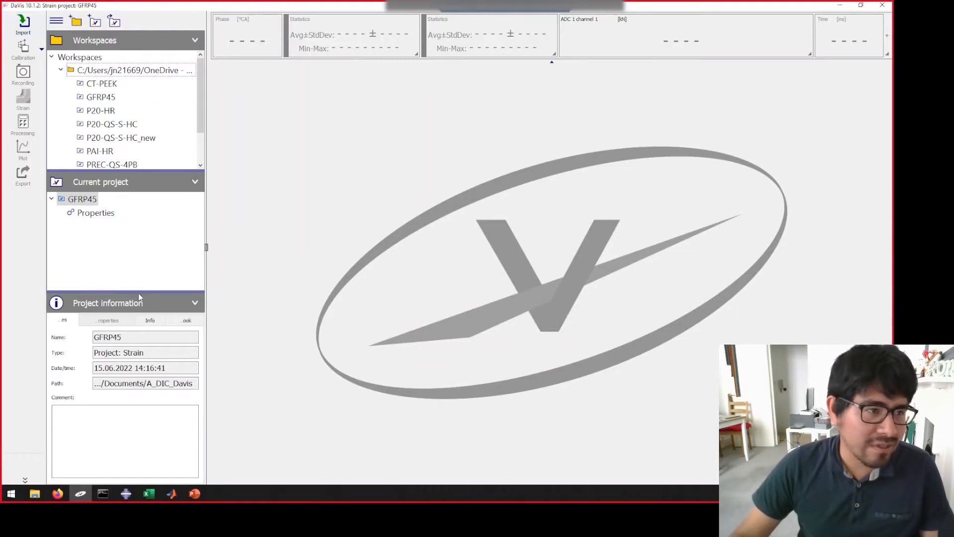
# - Start an import into GFRP45 and set its source root folder to the copied DIC-Demo-GQQ path
pyautogui.moveTo(34, 494)
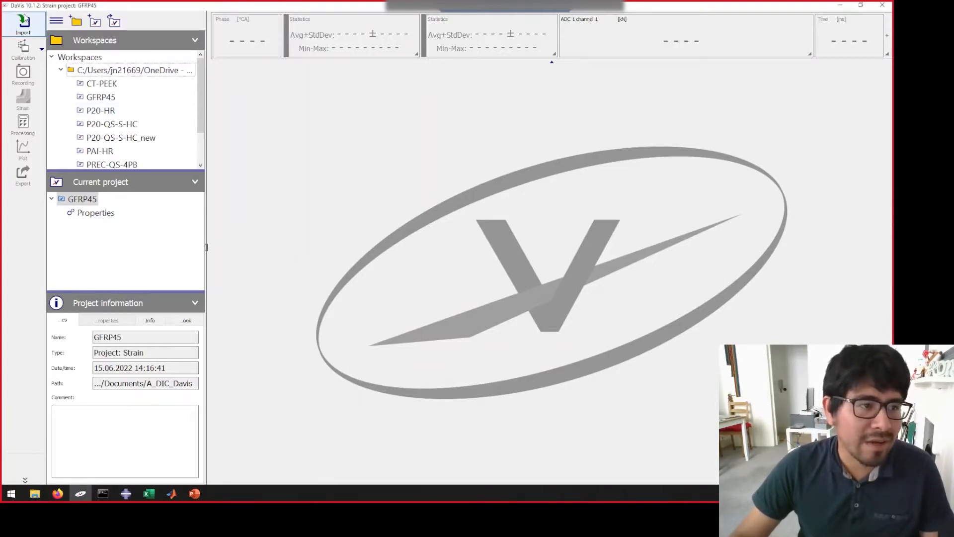
pyautogui.click(23, 22)
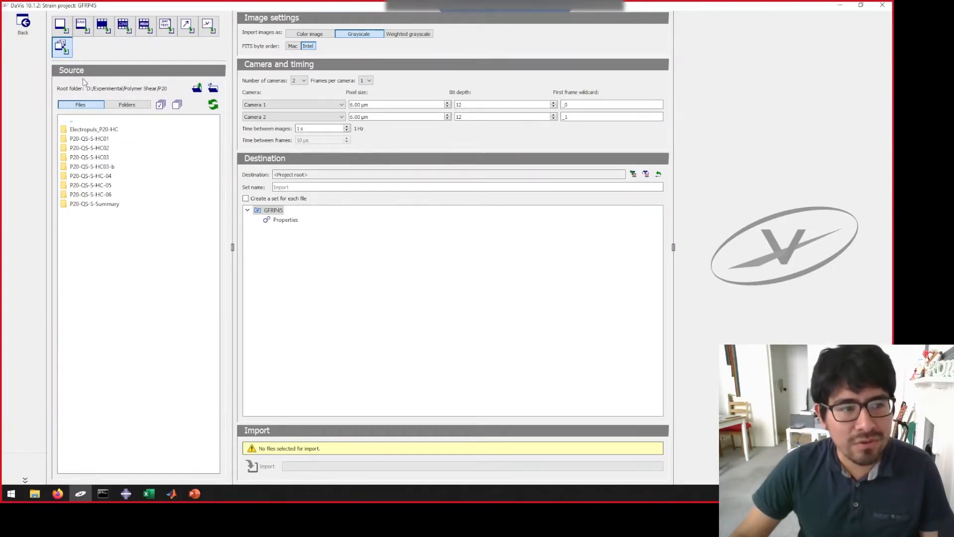
pyautogui.click(213, 88)
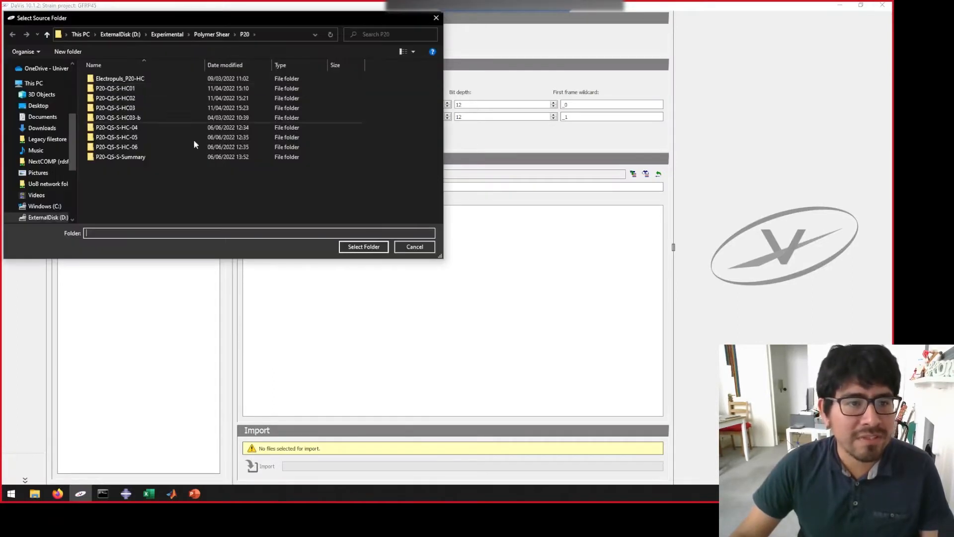
pyautogui.hotkey('ctrl', 'v')
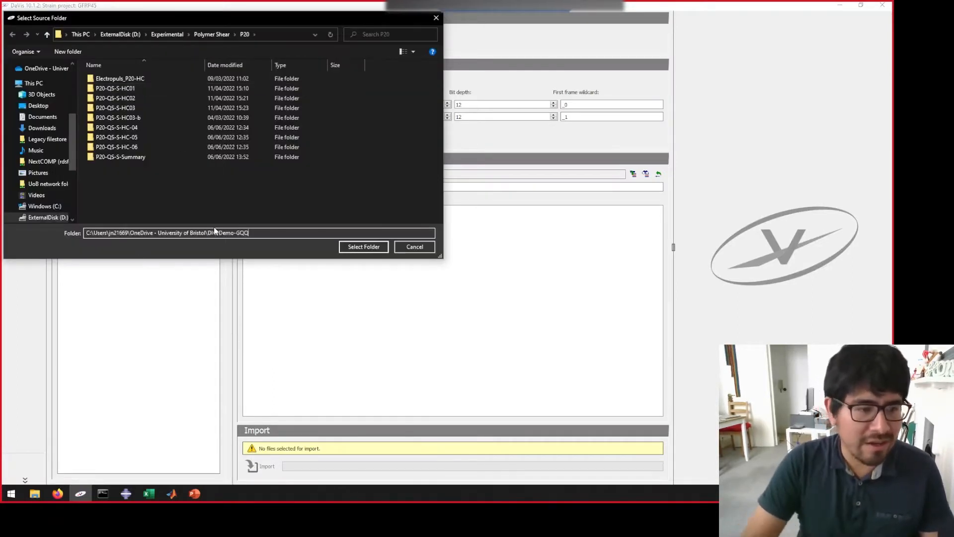
pyautogui.press('Return')
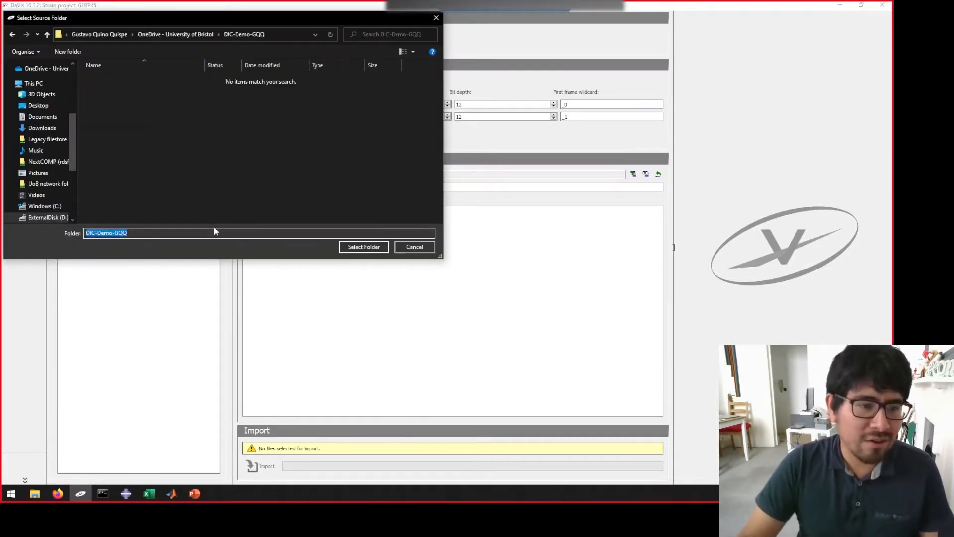
pyautogui.click(365, 247)
# - Select all tif images of the source folder for the multi-frame import and name the set GFRP45-01
pyautogui.moveTo(217, 183); pyautogui.dragTo(237, 440)
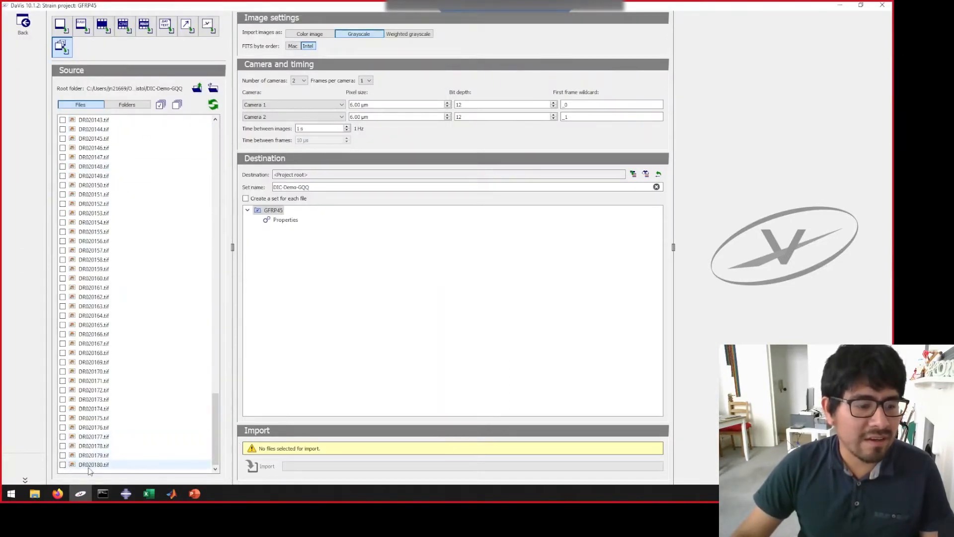
pyautogui.moveTo(216, 433); pyautogui.dragTo(215, 118)
pyautogui.click(160, 104)
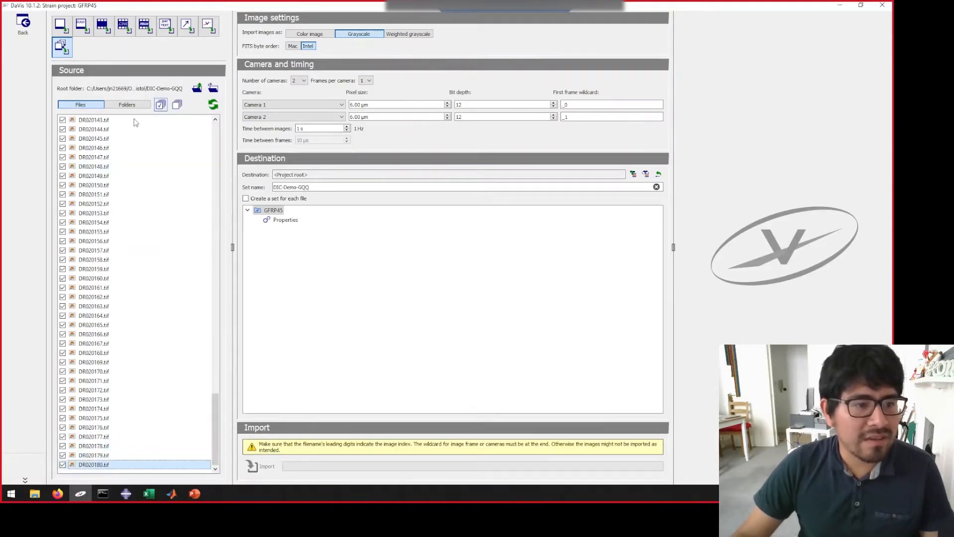
pyautogui.scroll(4, 191, 157)
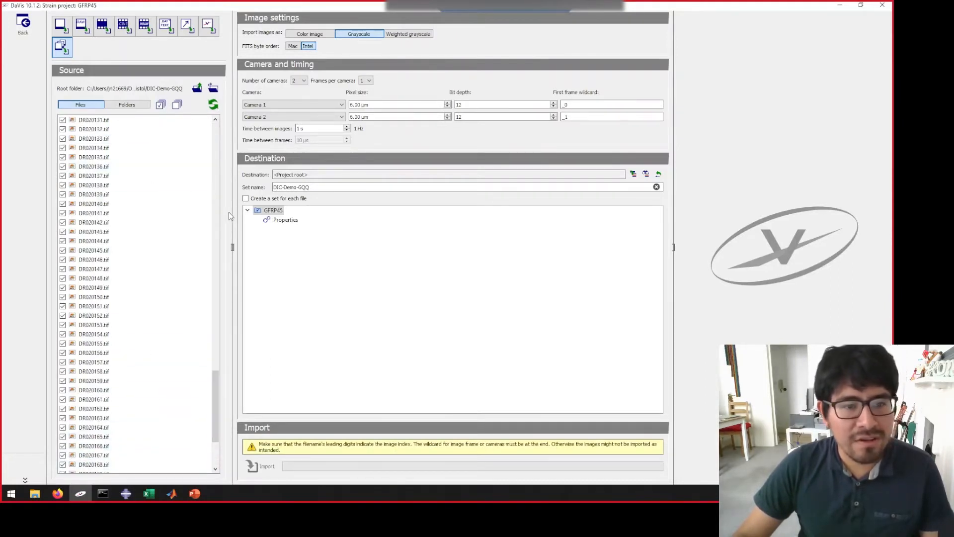
pyautogui.moveTo(310, 187); pyautogui.dragTo(273, 187)
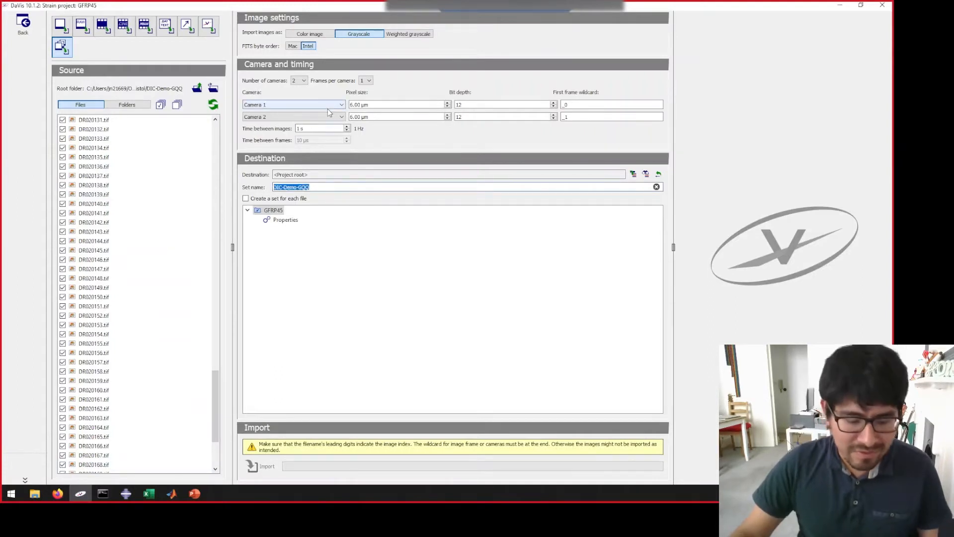
pyautogui.write('GFRP45')
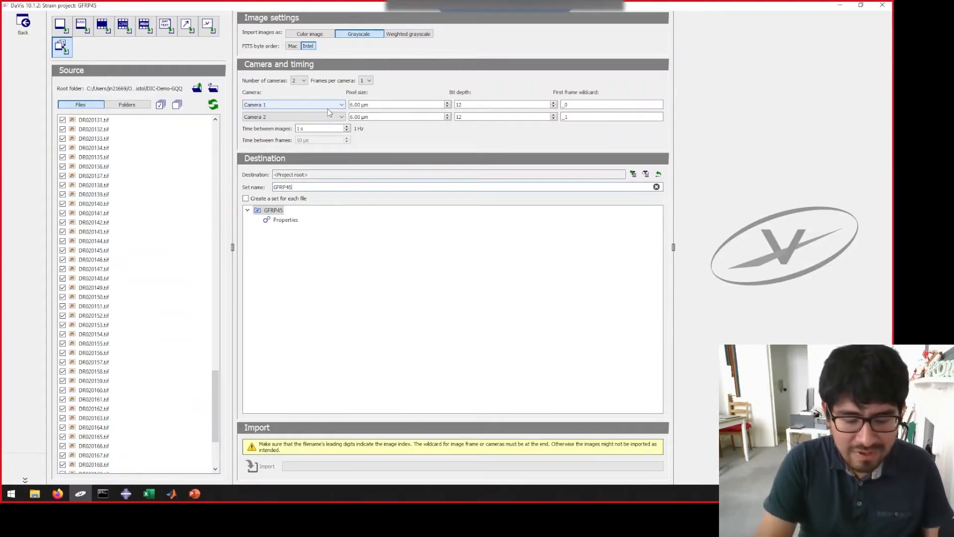
pyautogui.write('-01')
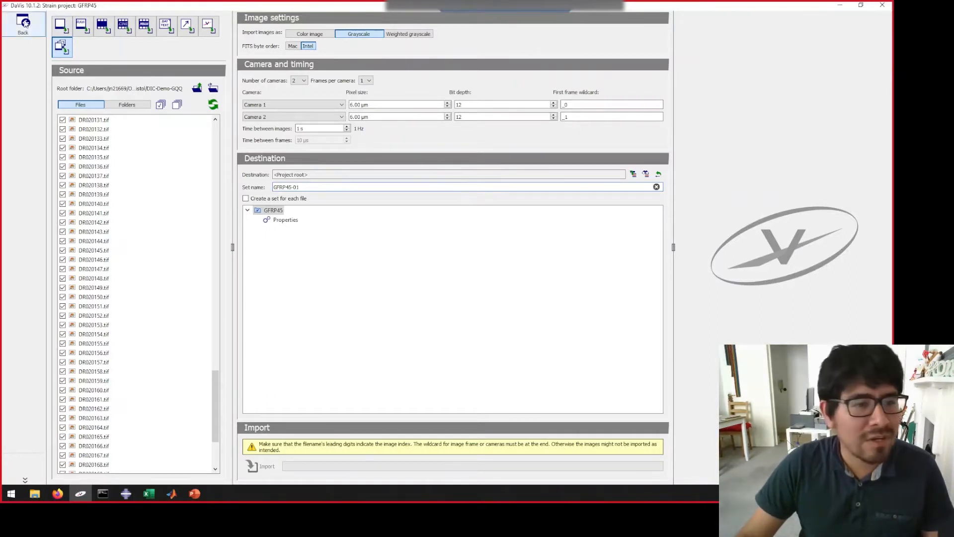
# - Change the import type to Images with all tif files selected, and set the time between images to 0.0000025 s
pyautogui.click(61, 25)
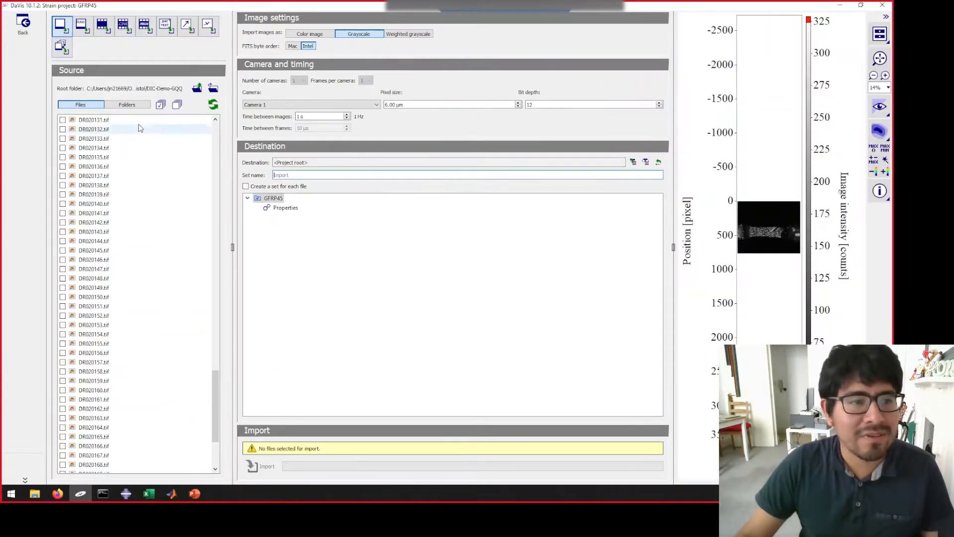
pyautogui.click(161, 104)
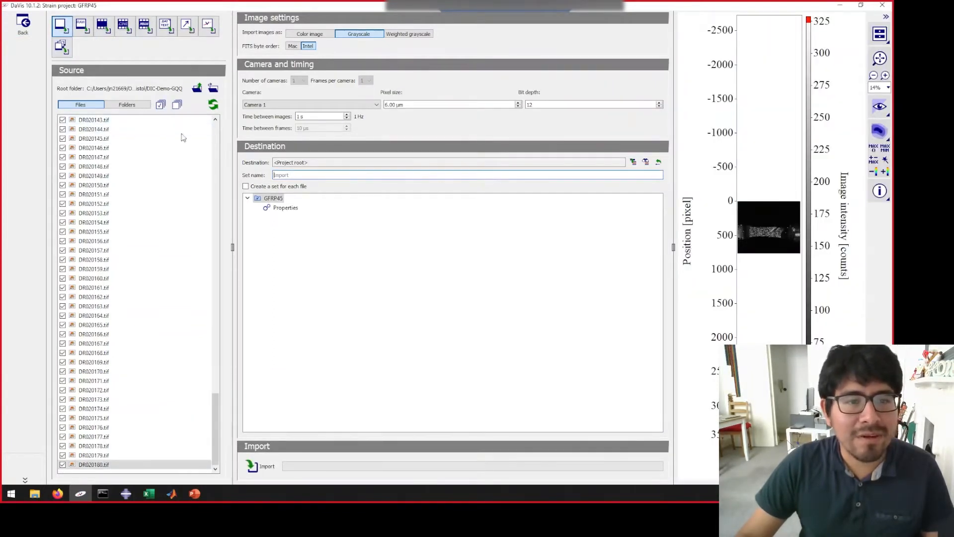
pyautogui.doubleClick(297, 117)
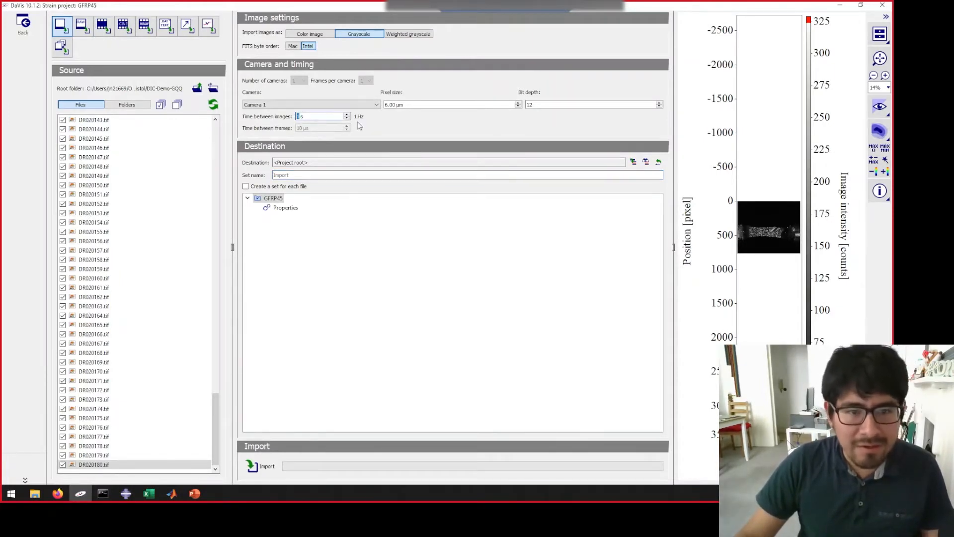
pyautogui.write('0.00')
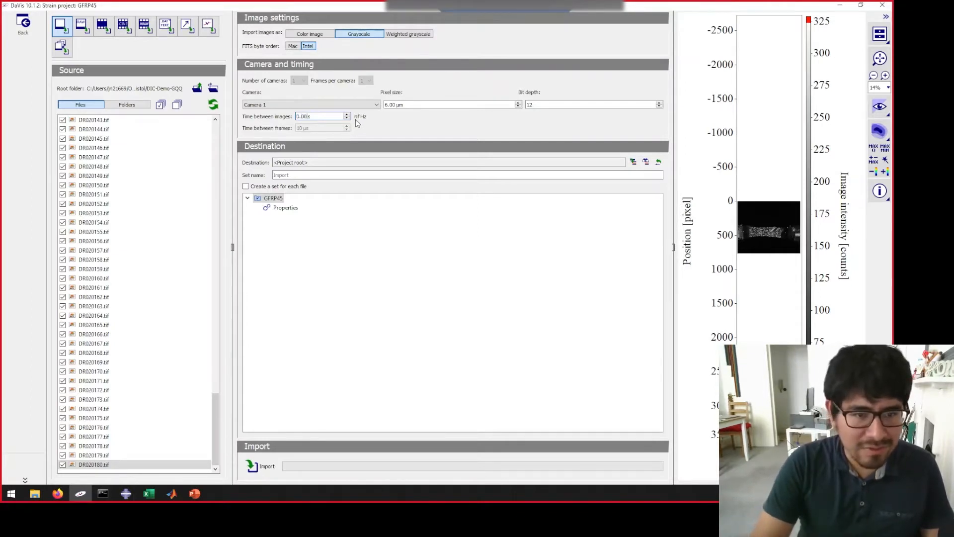
pyautogui.write('25')
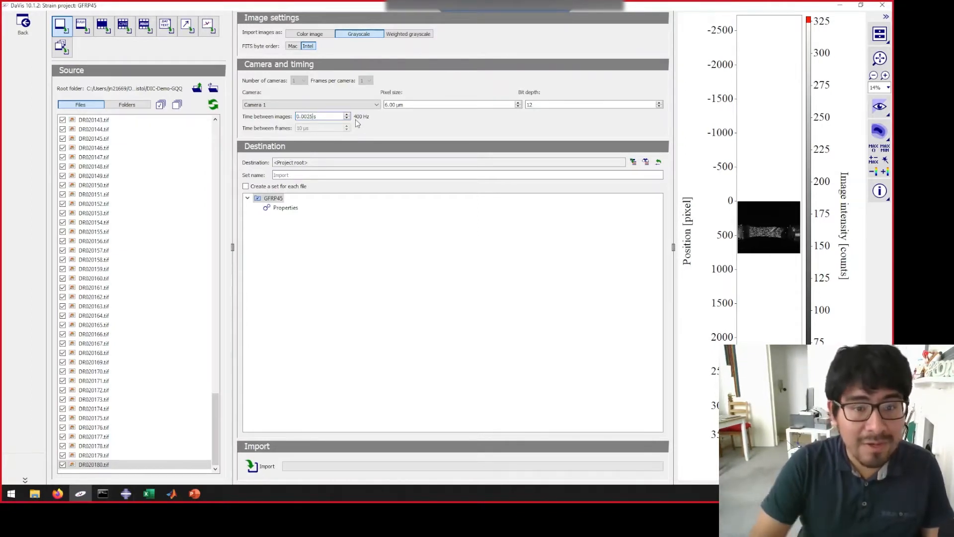
pyautogui.press('Left')
pyautogui.press('Left')
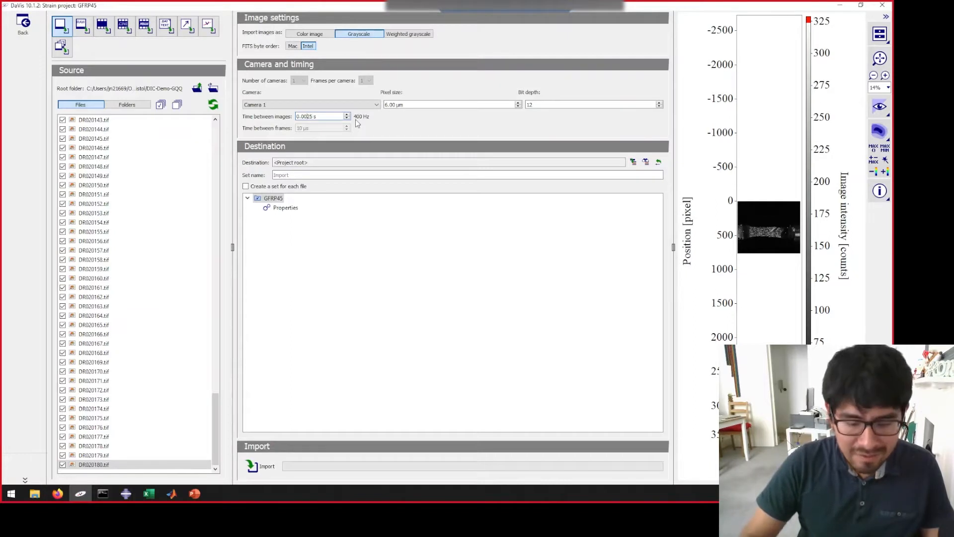
pyautogui.write('000')
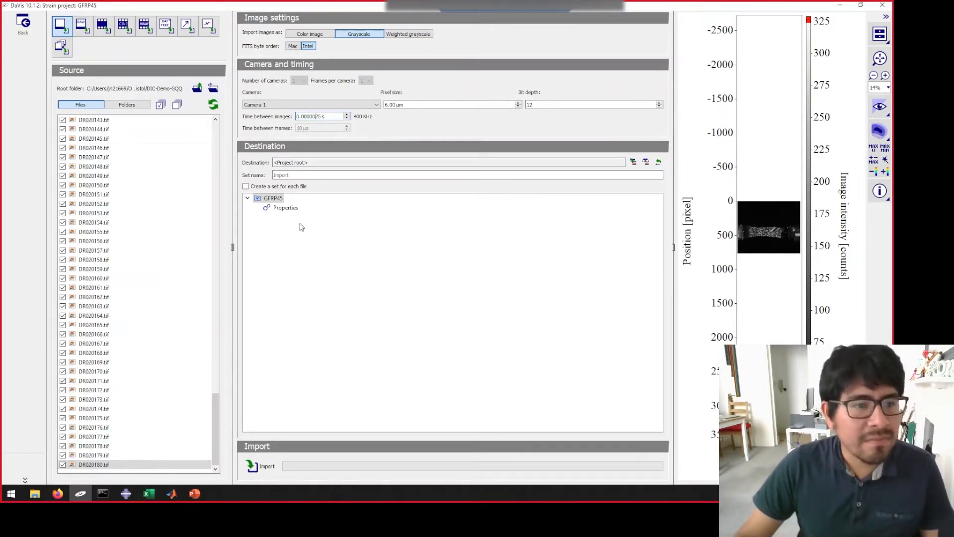
# - Name the image set GFRP45-01 and import the selected files into the GFRP45 project root
pyautogui.write('GFRP45-01')
pyautogui.click(253, 466)
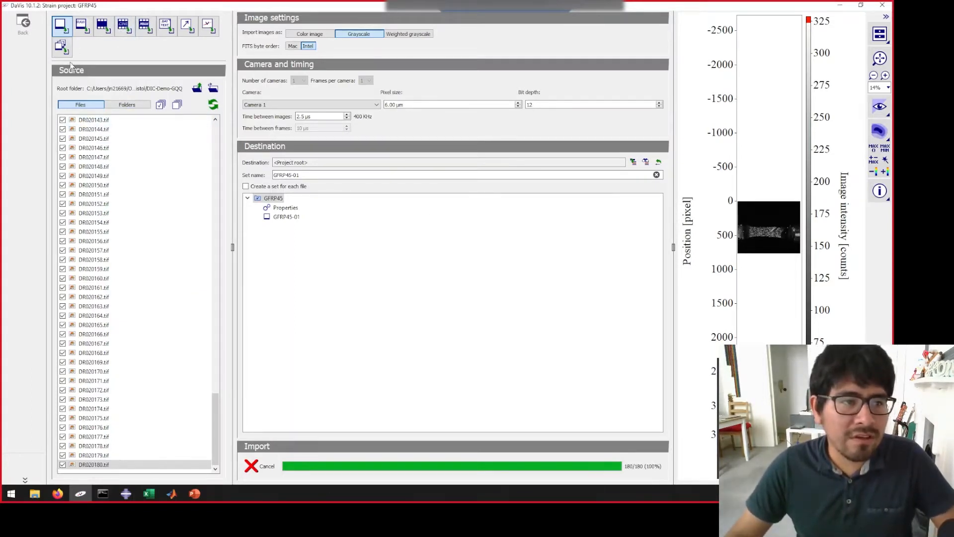
pyautogui.click(465, 262)
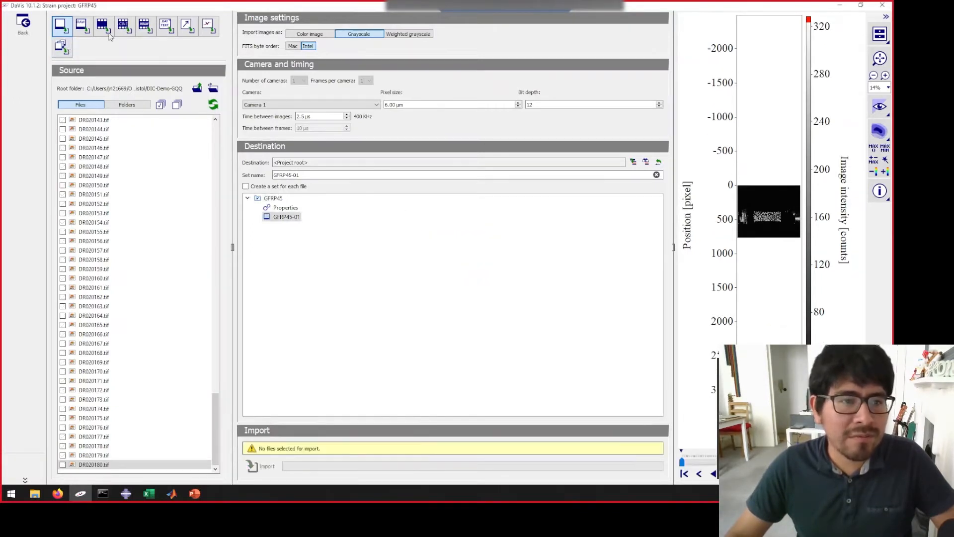
# - Change to multi-frame import with 2 cameras and examine the first frame wildcards of Camera 1 and Camera 2
pyautogui.click(63, 49)
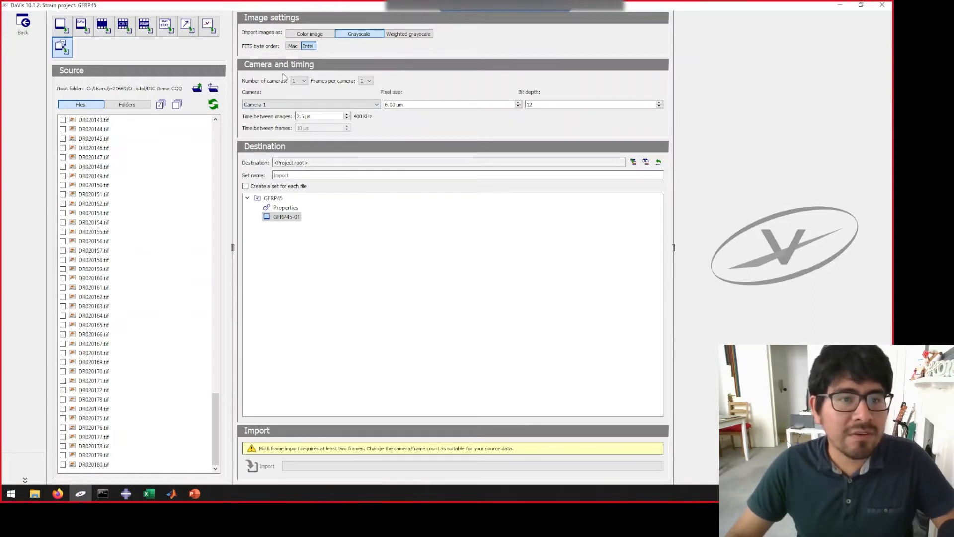
pyautogui.click(302, 82)
pyautogui.click(298, 90)
pyautogui.click(301, 81)
pyautogui.click(297, 93)
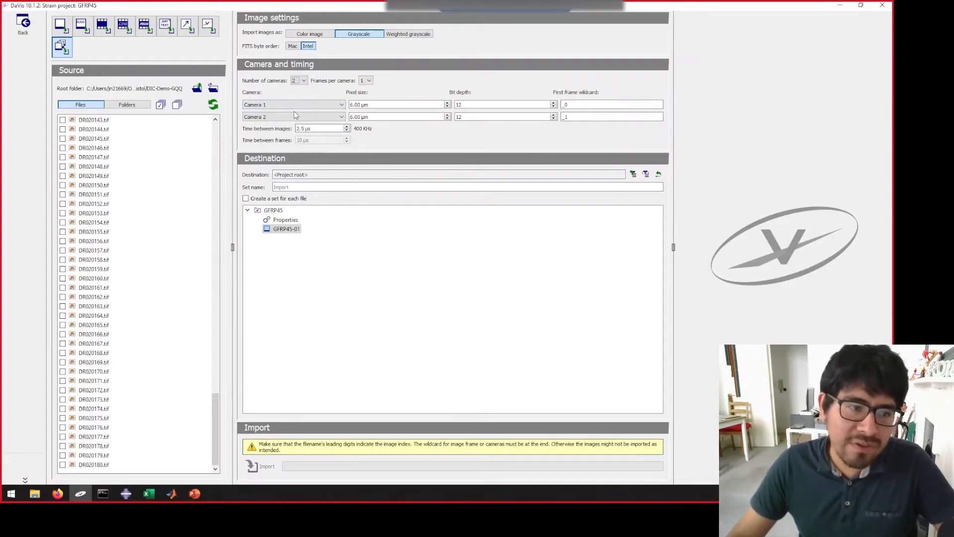
pyautogui.click(584, 106)
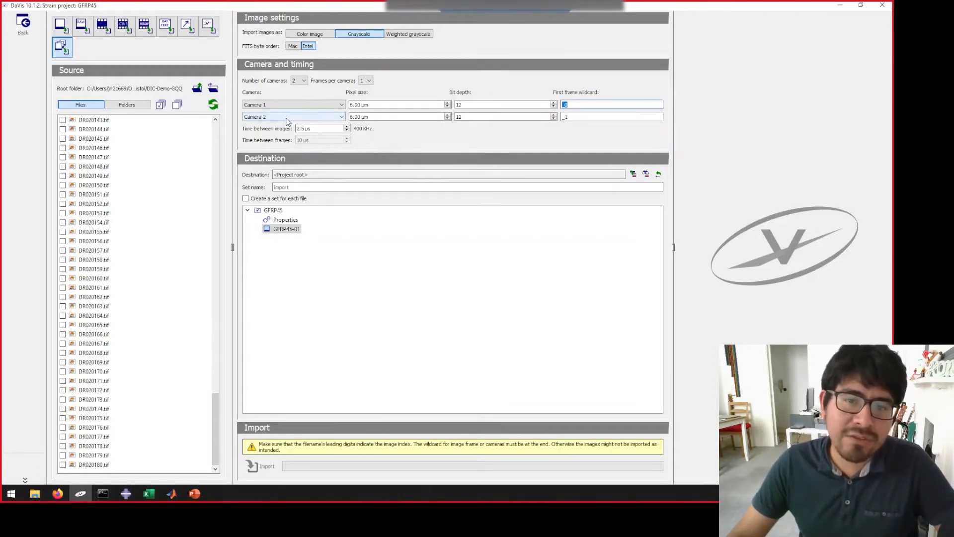
pyautogui.click(572, 121)
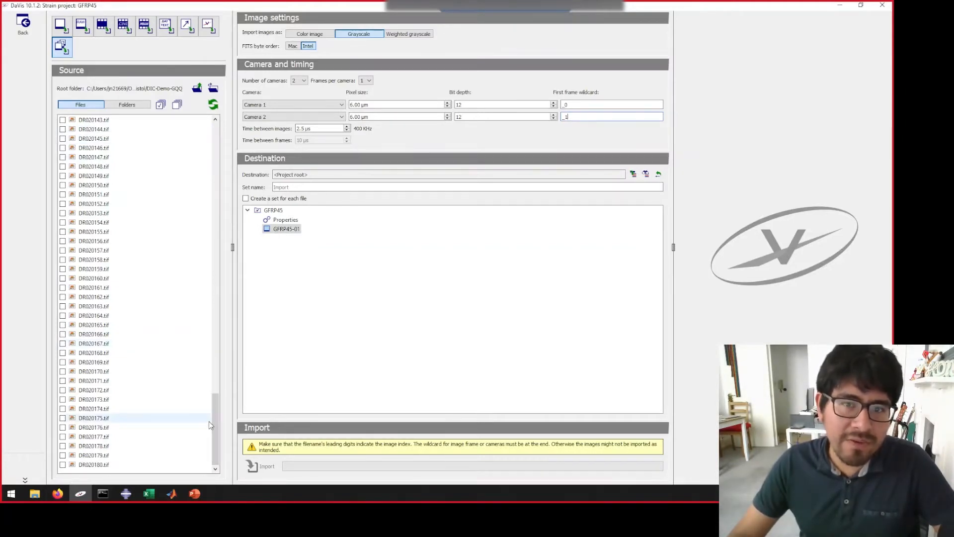
# - Review the first frame wildcard endings _0 for Camera 1 and _1 for Camera 2
pyautogui.doubleClick(566, 105)
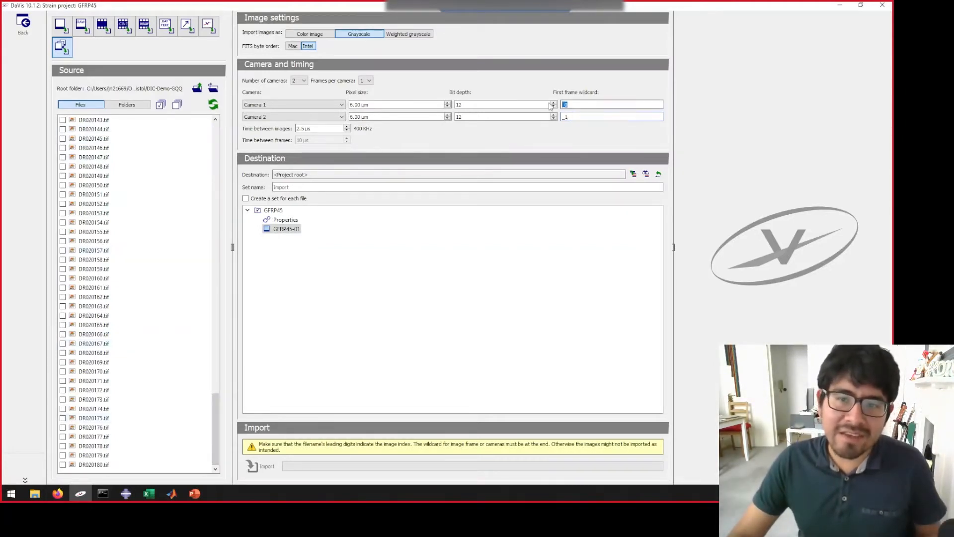
pyautogui.doubleClick(579, 119)
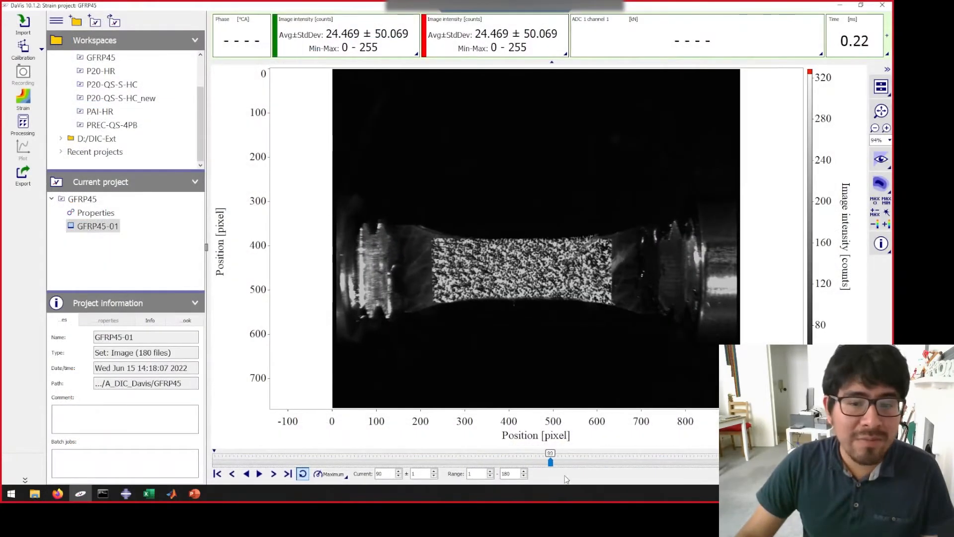
# - Open the imported GFRP45-01 set in the current project and play through its images, pausing to inspect the specimen's deformation
pyautogui.moveTo(567, 480); pyautogui.dragTo(218, 490)
pyautogui.click(82, 199)
pyautogui.click(97, 228)
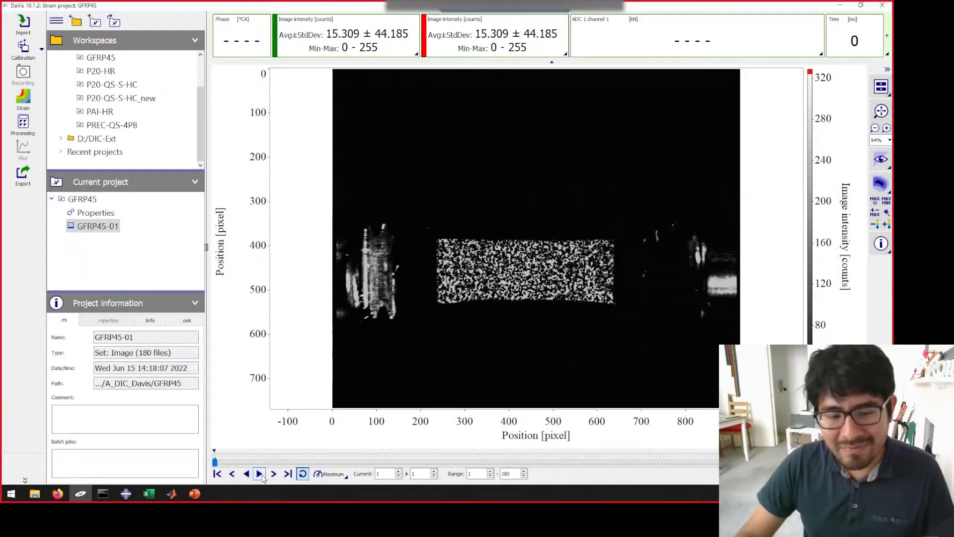
pyautogui.click(259, 473)
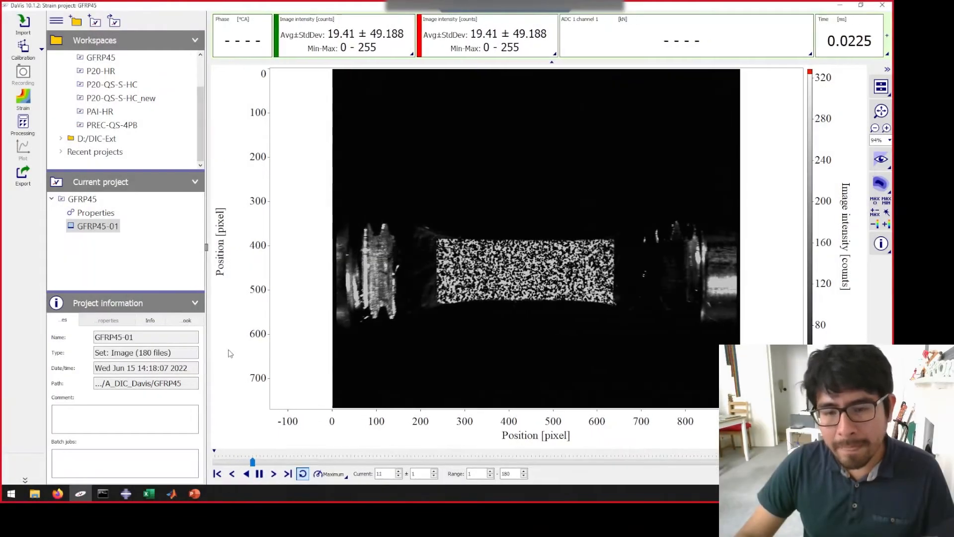
pyautogui.click(259, 474)
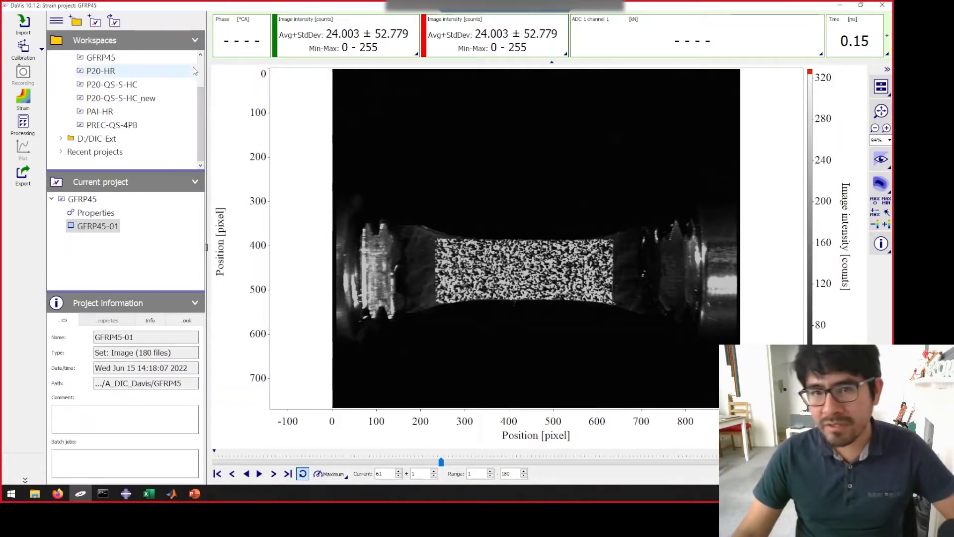
pyautogui.moveTo(201, 142)
pyautogui.mouseDown()
pyautogui.moveTo(203, 110)
pyautogui.moveTo(201, 151)
pyautogui.mouseUp()
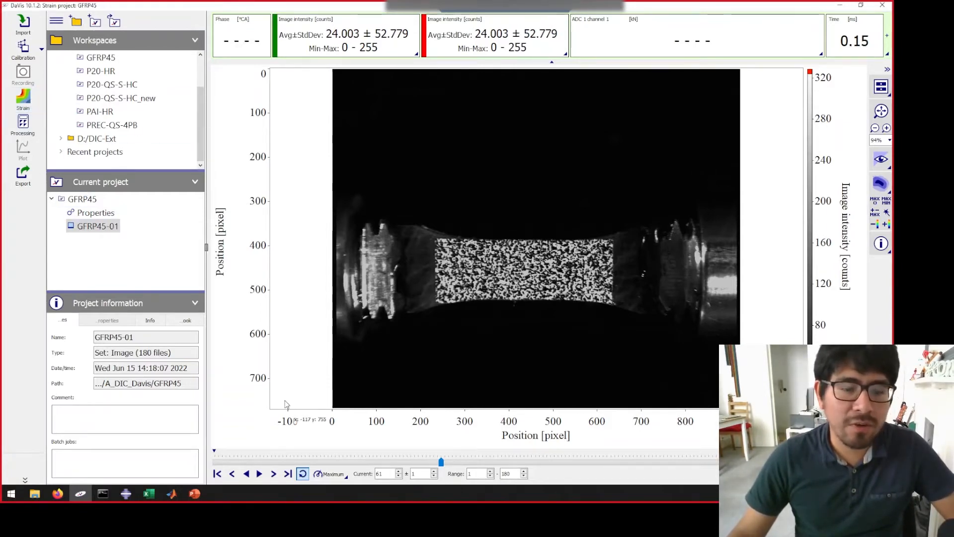
pyautogui.click(260, 475)
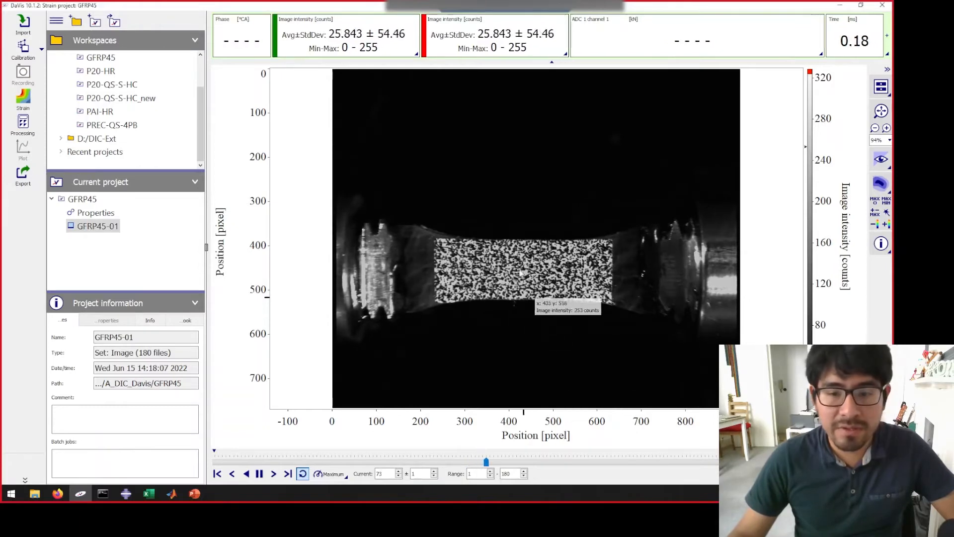
pyautogui.click(259, 473)
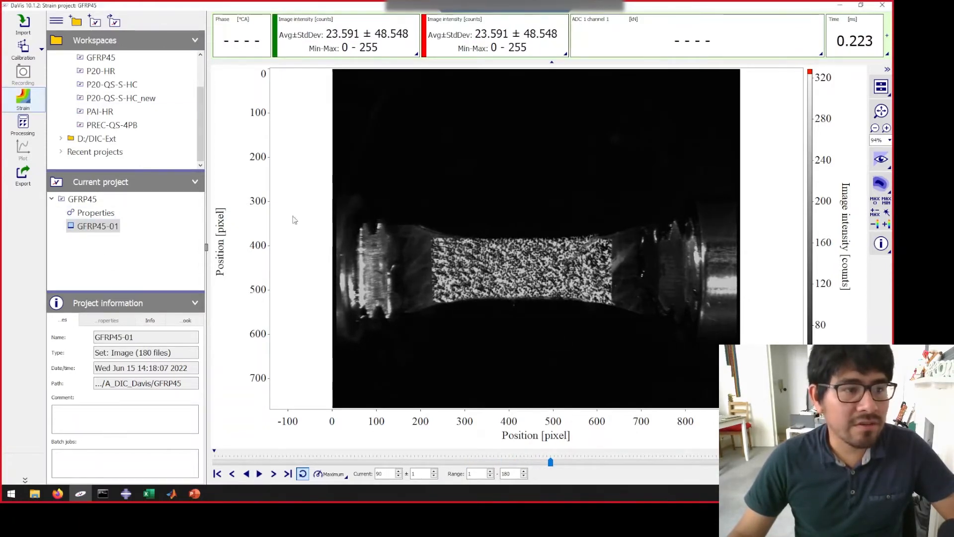
# - Open the strain calculation for GFRP45-01 and replace the existing mask with a rectangle about 280 by 130 pixels over the central speckle pattern
pyautogui.click(23, 97)
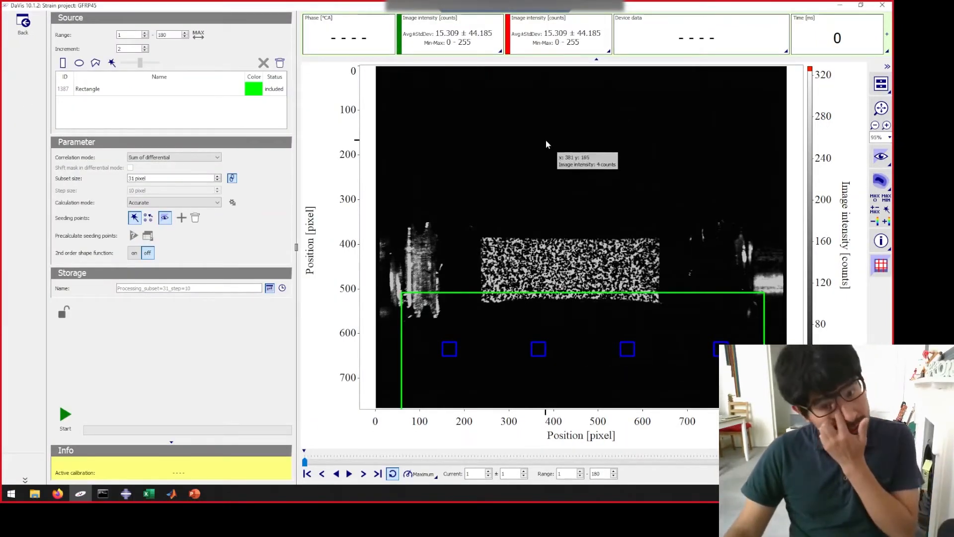
pyautogui.moveTo(443, 294); pyautogui.dragTo(446, 90)
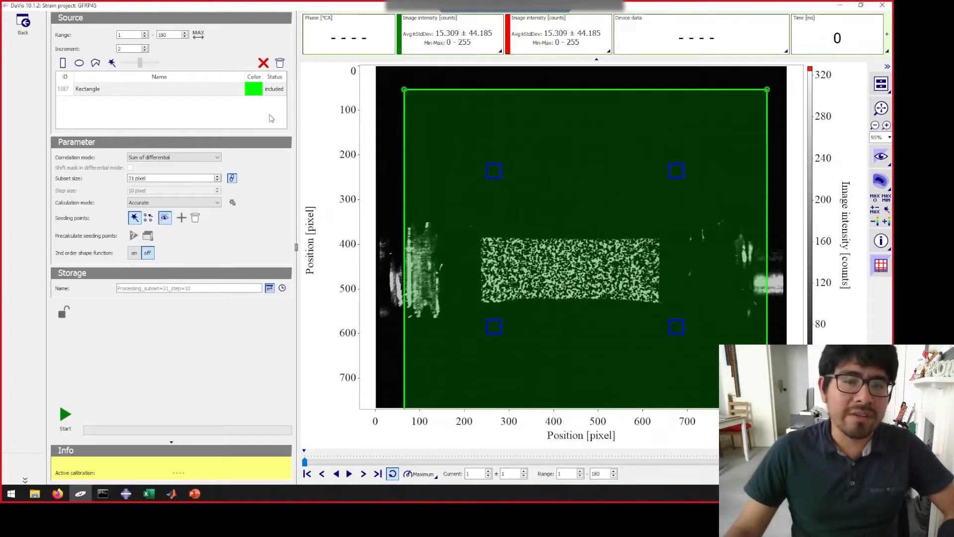
pyautogui.click(264, 63)
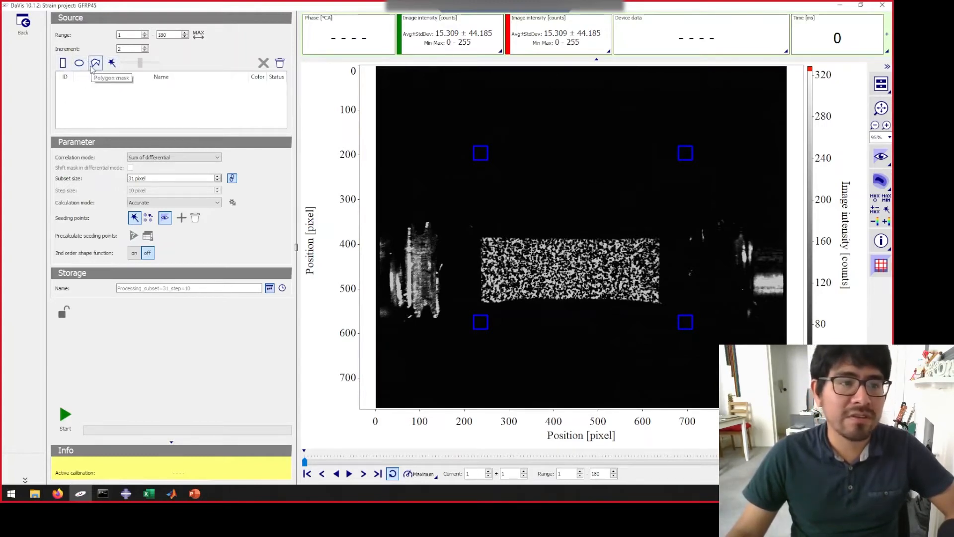
pyautogui.click(64, 65)
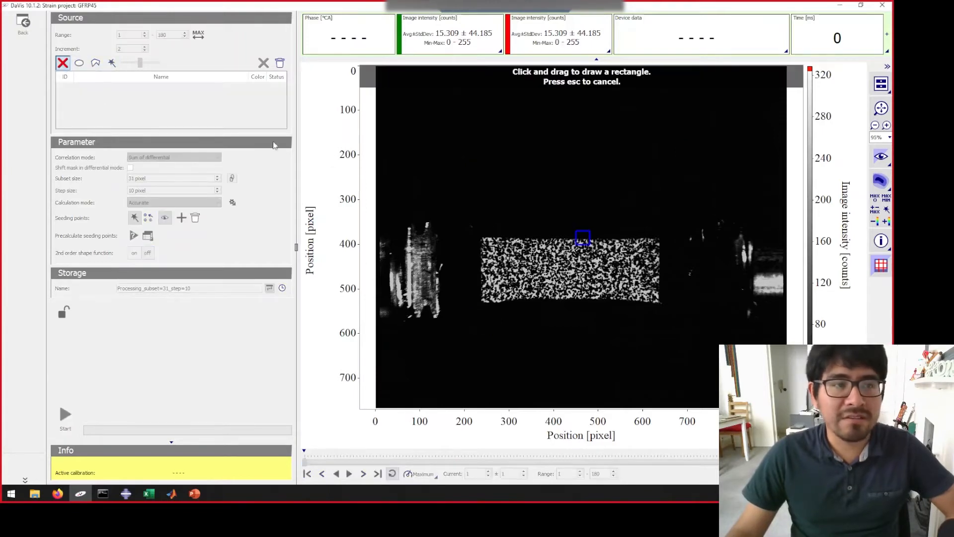
pyautogui.moveTo(503, 240); pyautogui.dragTo(629, 298)
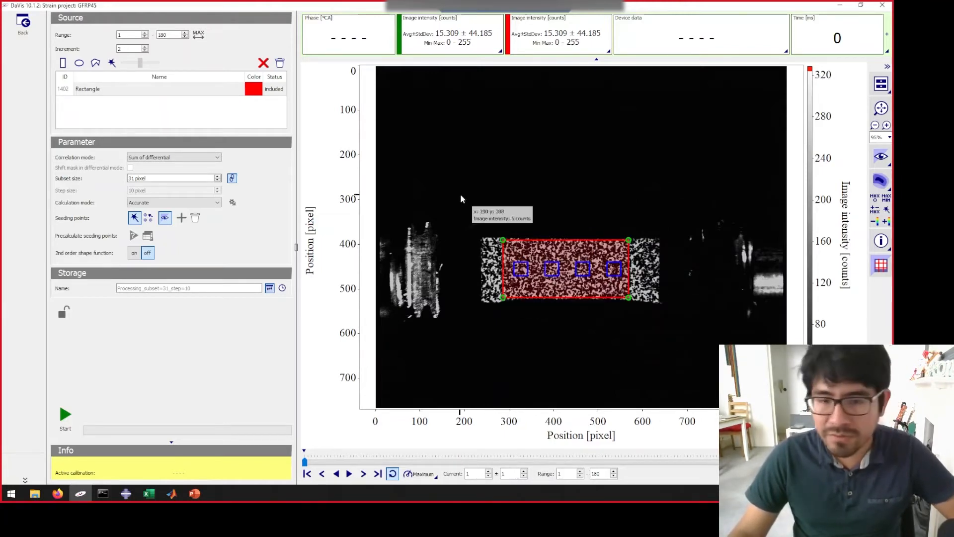
# - Reduce the subset size to 23 pixels and compare the subset squares with the speckles inside the mask
pyautogui.scroll(6, 536, 292)
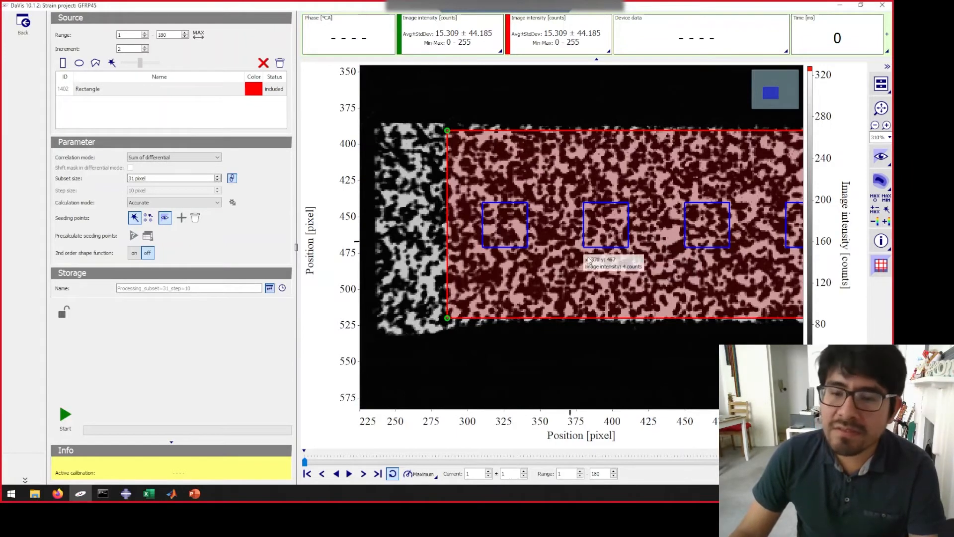
pyautogui.click(217, 180)
pyautogui.click(217, 180)
pyautogui.click(218, 180)
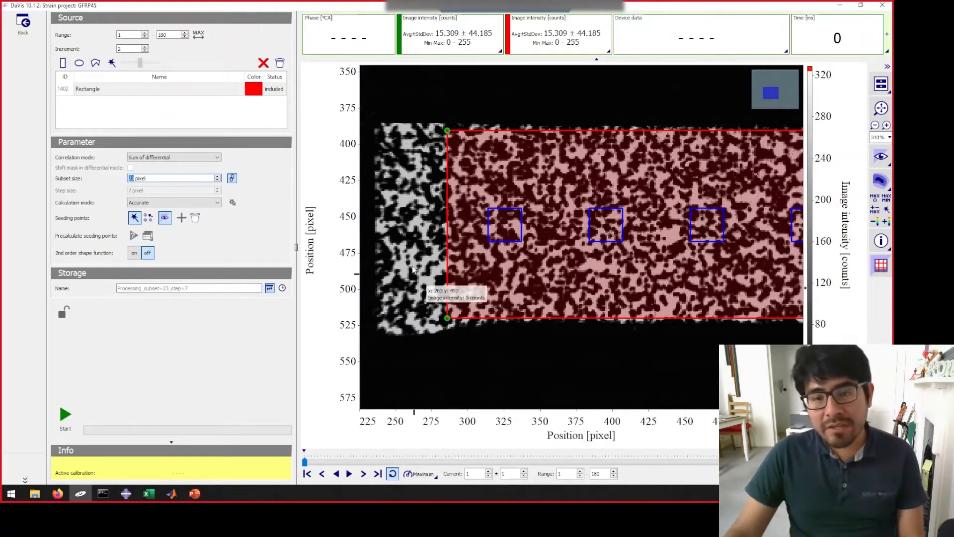
pyautogui.scroll(-1, 411, 267)
pyautogui.scroll(-1, 412, 267)
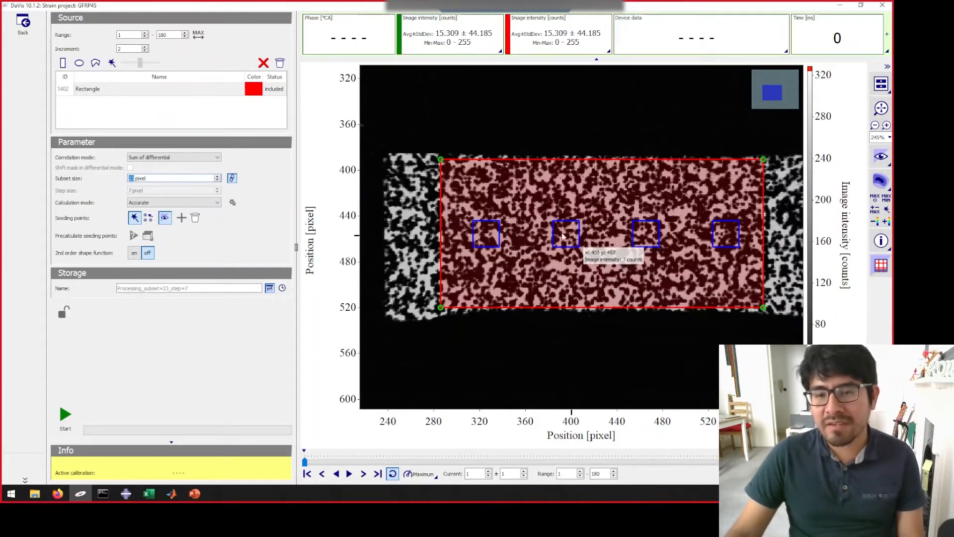
pyautogui.scroll(-2, 589, 243)
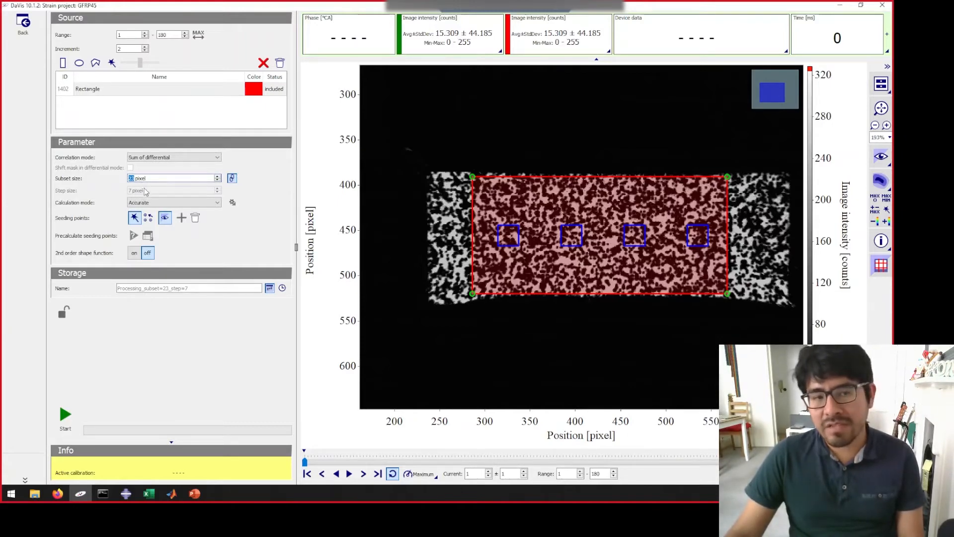
# - Try larger subset sizes of 39 and 47 pixels and bring the subset size back to 31 pixels
pyautogui.click(217, 177)
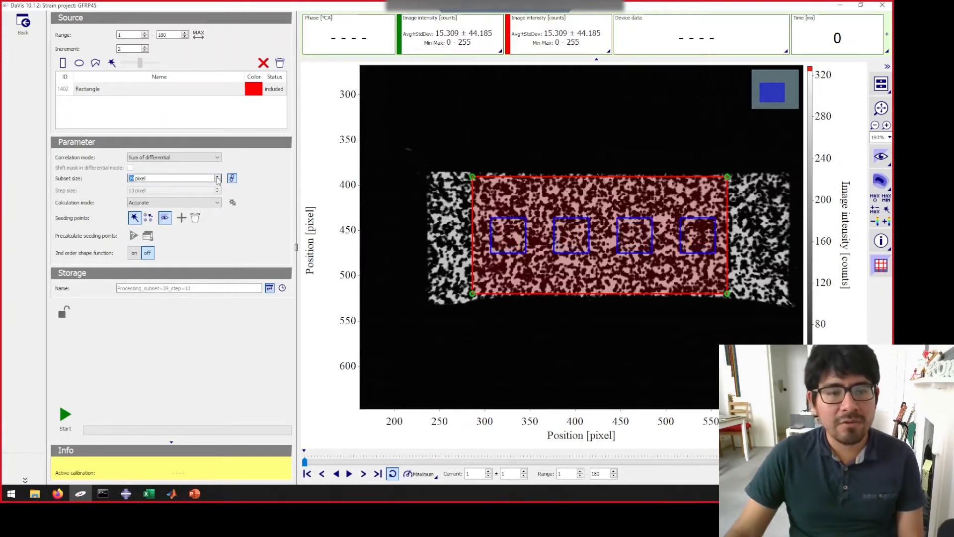
pyautogui.click(217, 176)
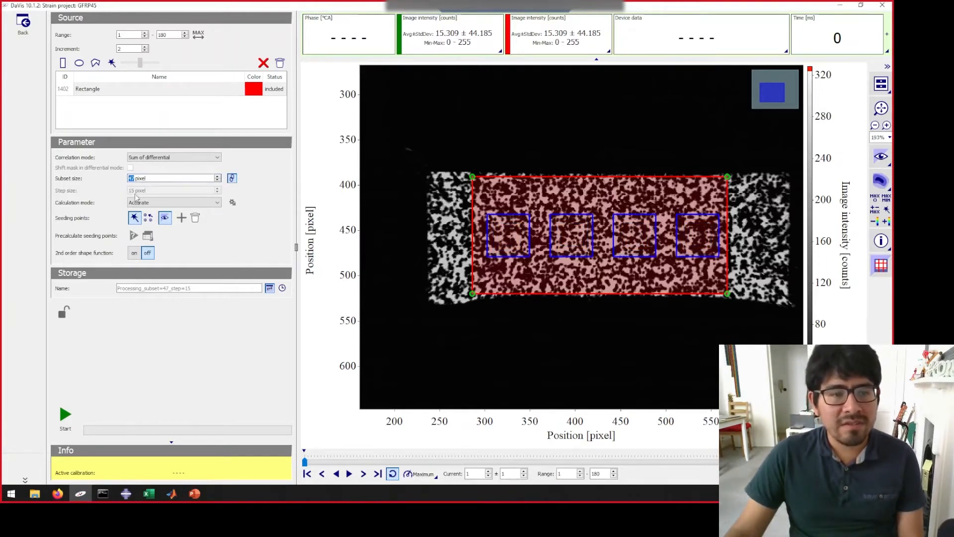
pyautogui.click(217, 180)
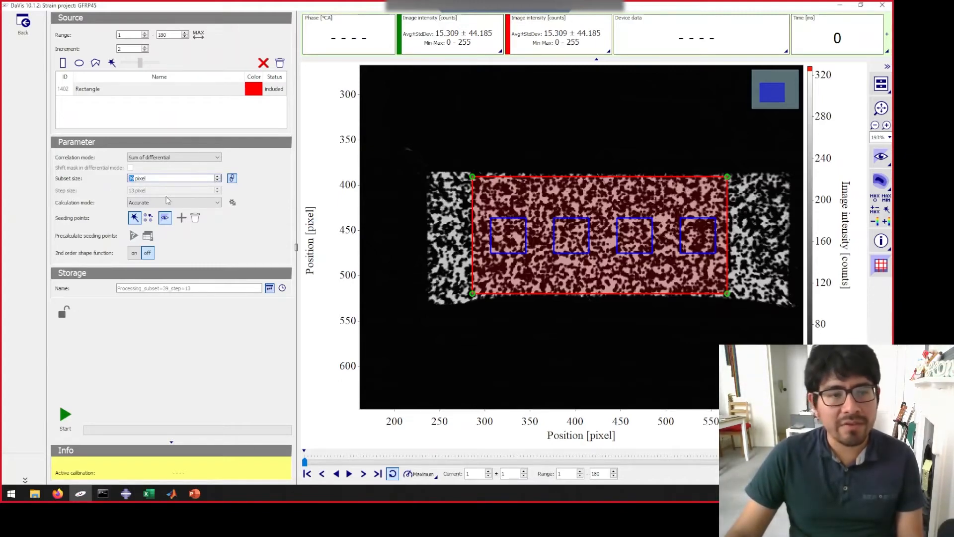
pyautogui.click(217, 181)
pyautogui.click(217, 181)
pyautogui.click(217, 181)
pyautogui.click(217, 181)
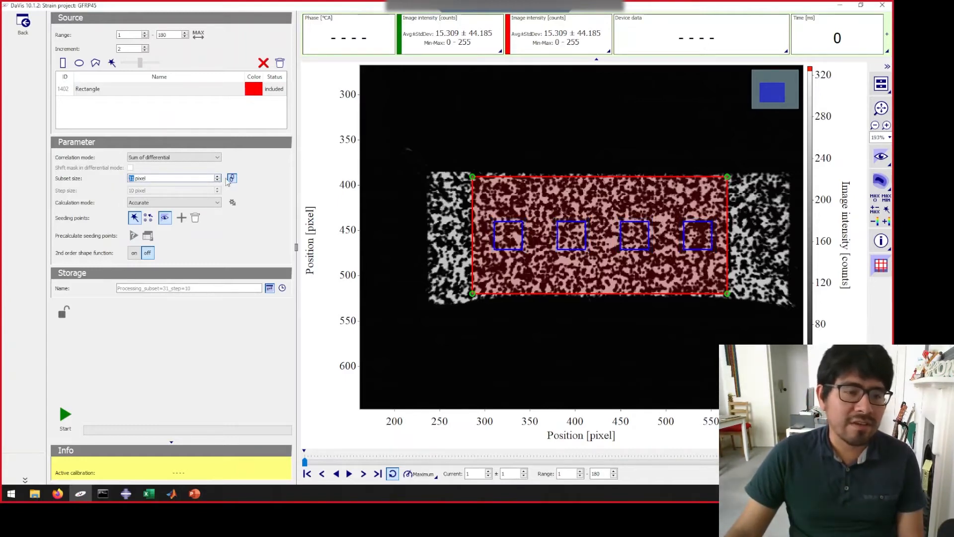
# - Set the subset size to 27 pixels, keeping the step size linked to it and the seeding points automatic
pyautogui.click(232, 179)
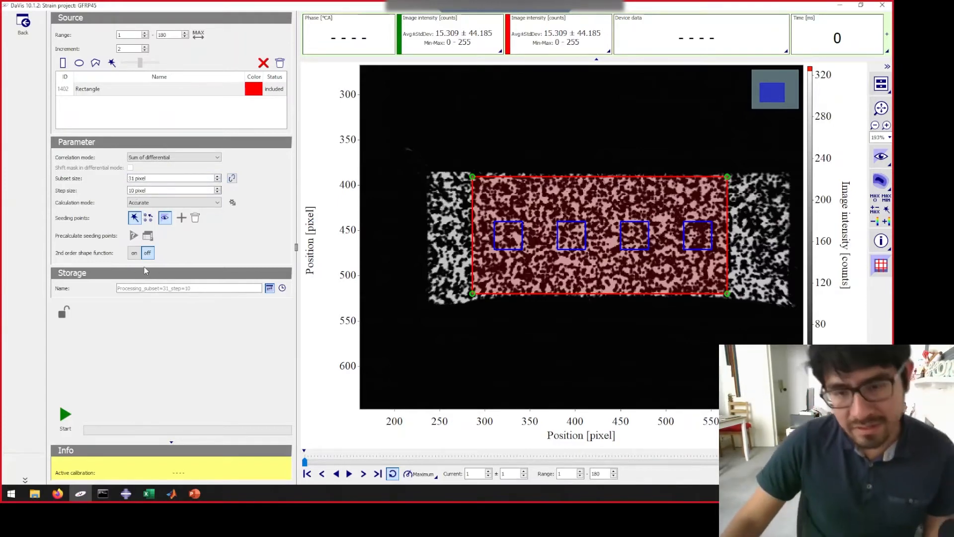
pyautogui.click(232, 178)
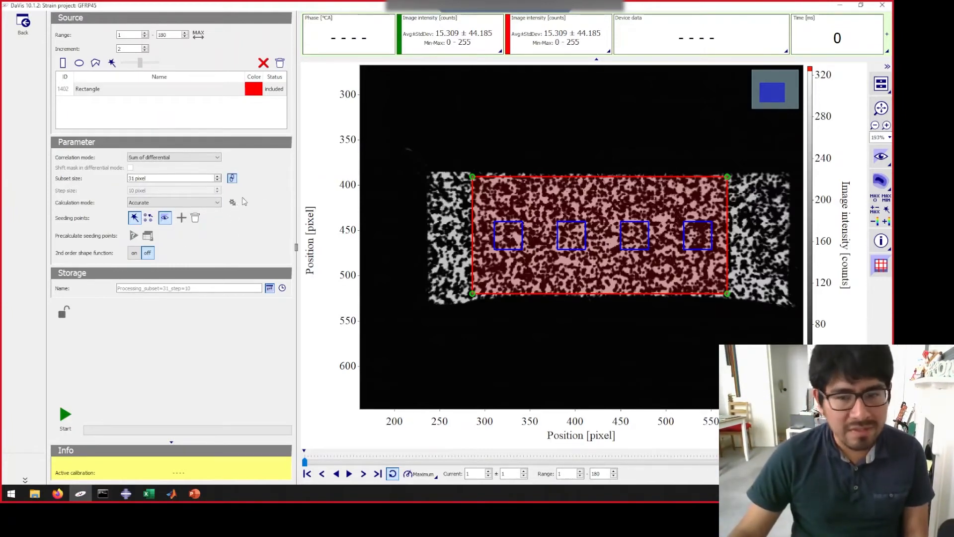
pyautogui.click(217, 181)
pyautogui.click(217, 180)
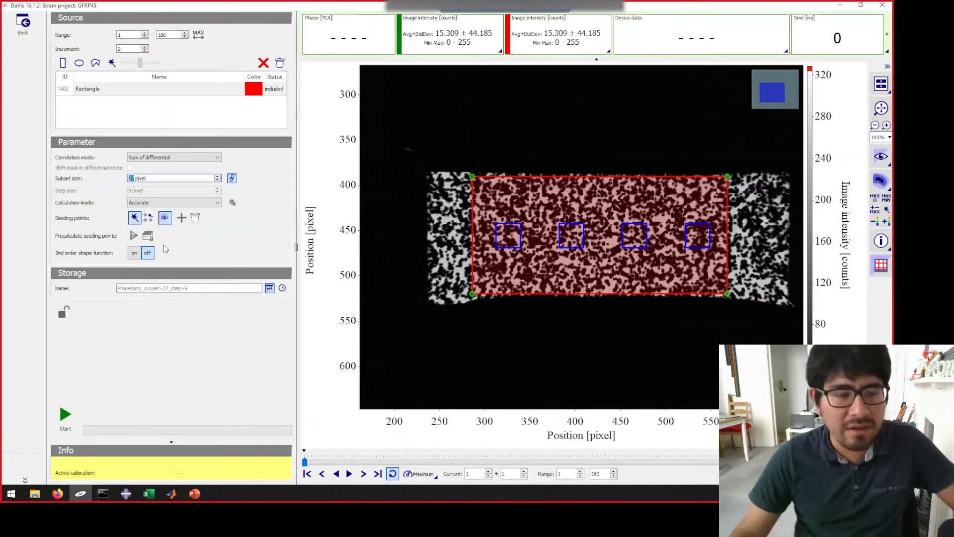
pyautogui.click(135, 220)
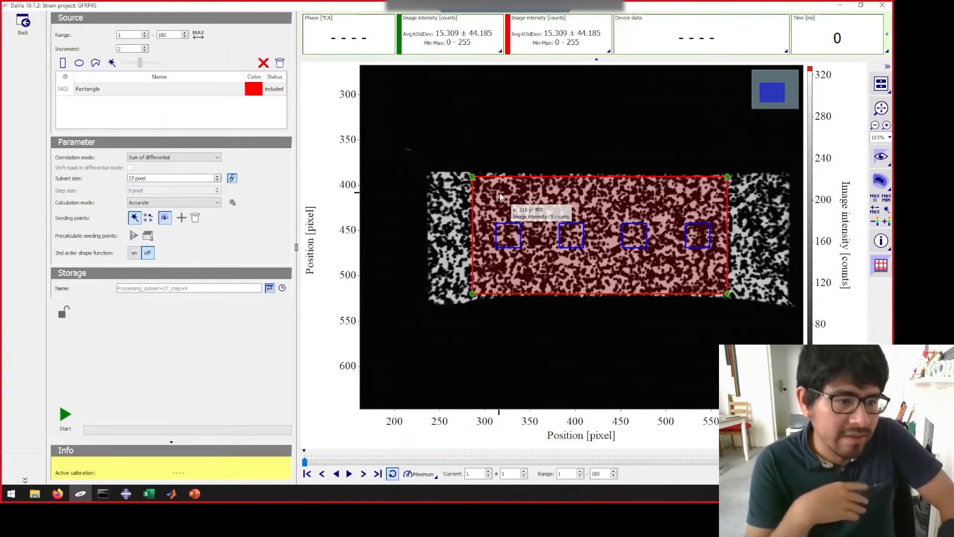
pyautogui.click(136, 218)
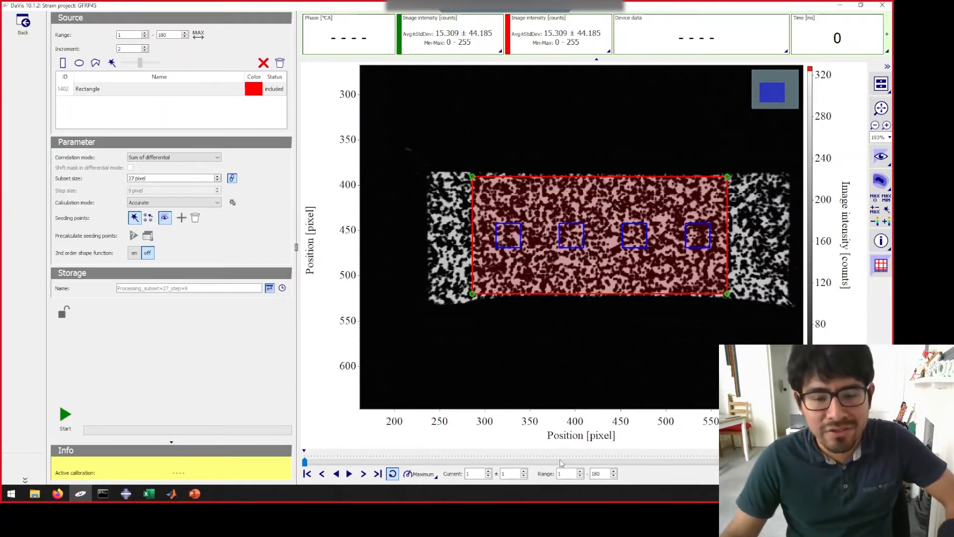
# - Inspect the specimen at image 108 and at image 20 of the sequence
pyautogui.click(583, 463)
pyautogui.moveTo(588, 464); pyautogui.dragTo(654, 463)
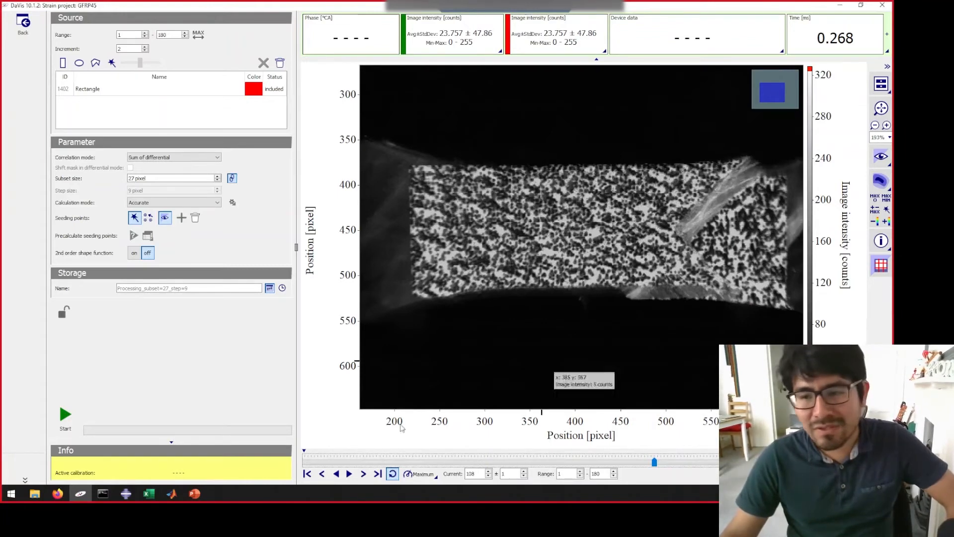
pyautogui.click(367, 461)
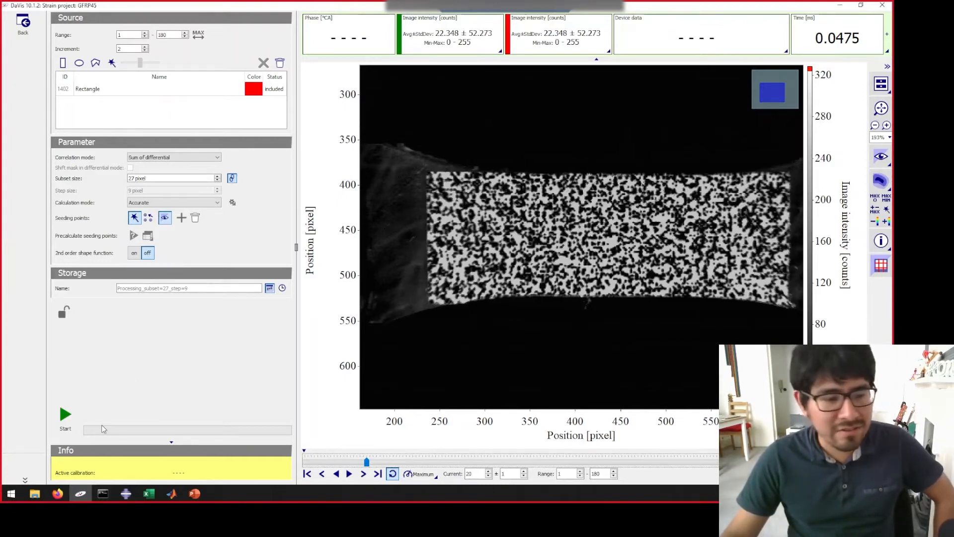
# - Run the strain calculation, play through the resulting shear strain maps and go to image 39
pyautogui.click(70, 415)
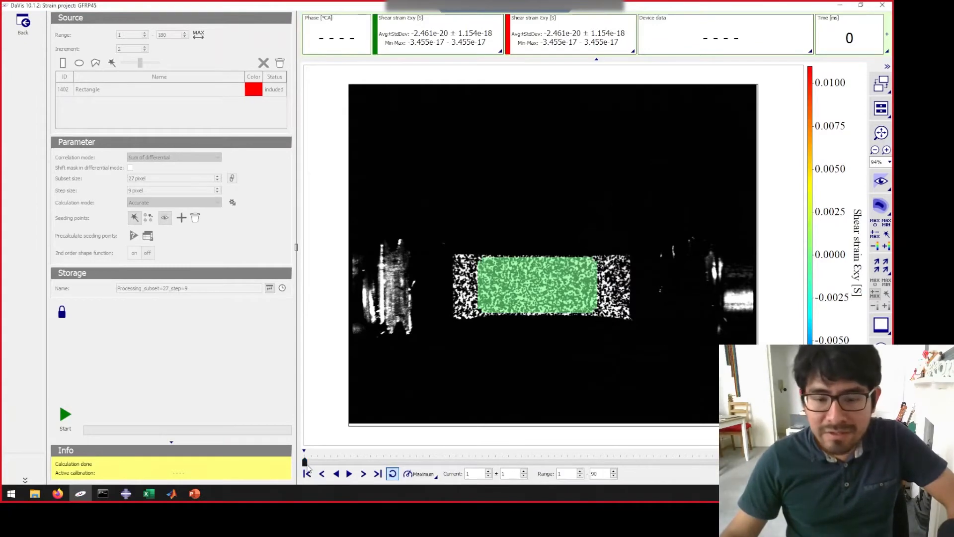
pyautogui.moveTo(307, 465); pyautogui.dragTo(258, 460)
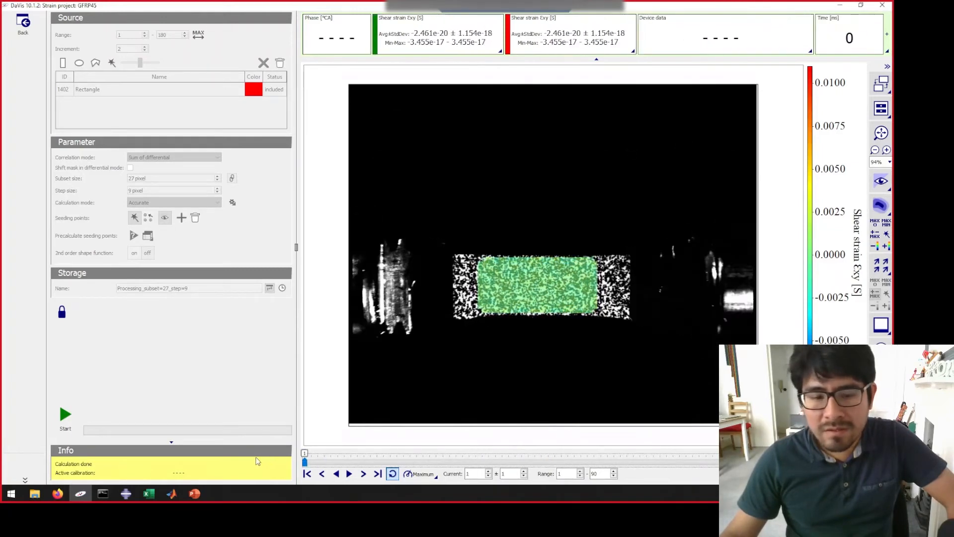
pyautogui.click(350, 475)
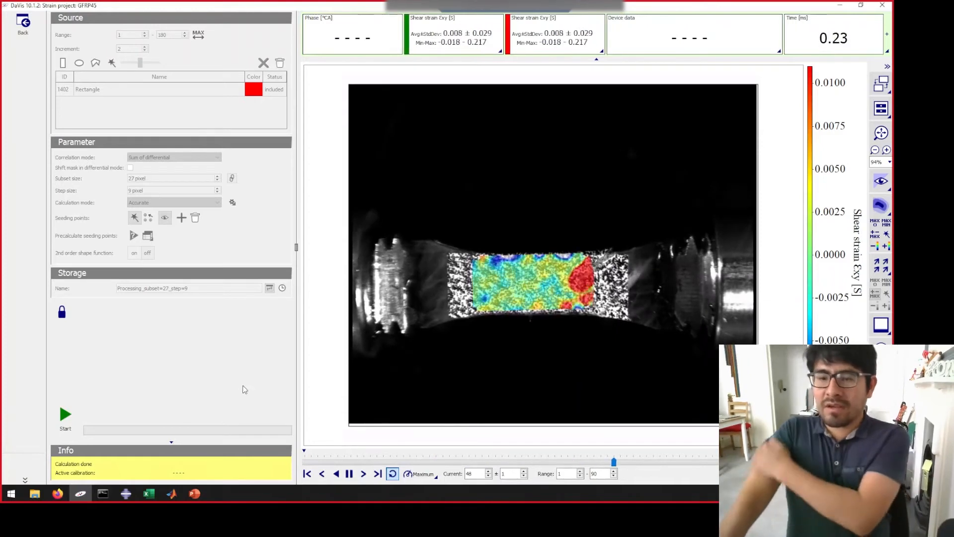
pyautogui.click(349, 474)
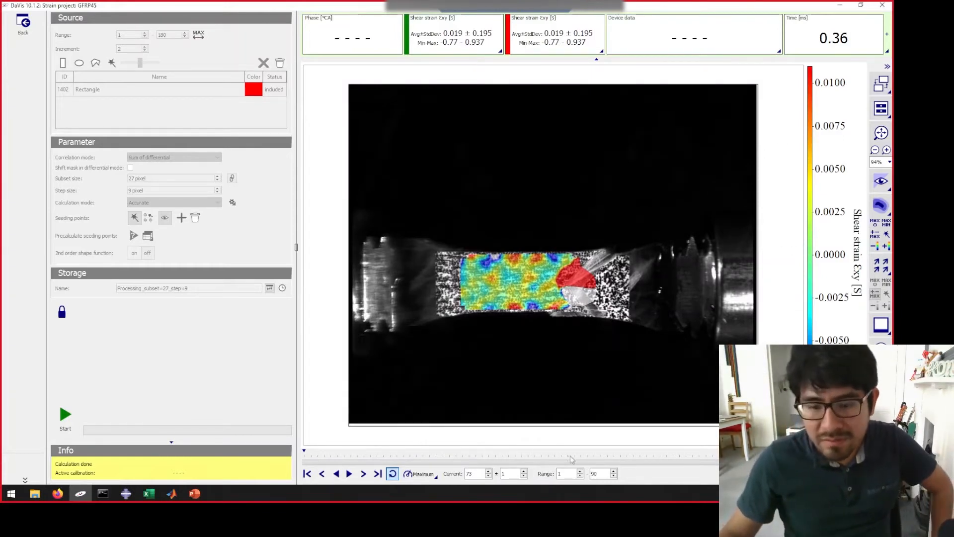
pyautogui.click(554, 464)
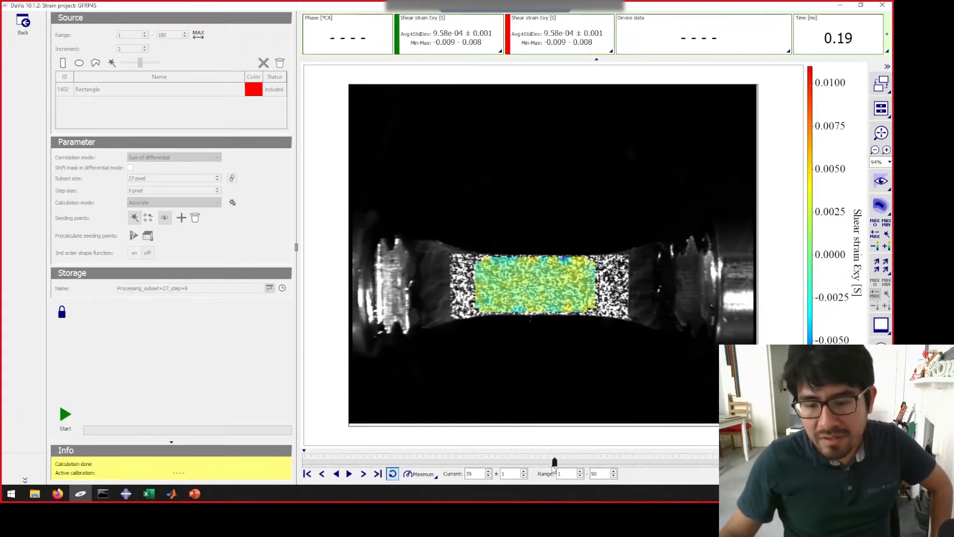
# - Set the lower limit of the Shear strain Exy colour range to 0
pyautogui.click(883, 209)
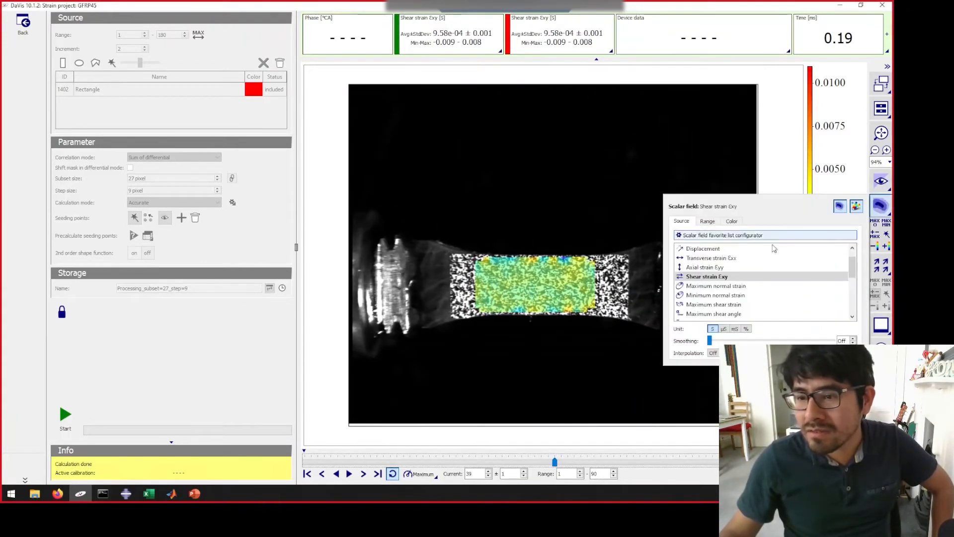
pyautogui.click(707, 220)
pyautogui.moveTo(723, 270); pyautogui.dragTo(689, 269)
pyautogui.write('0')
pyautogui.press('Return')
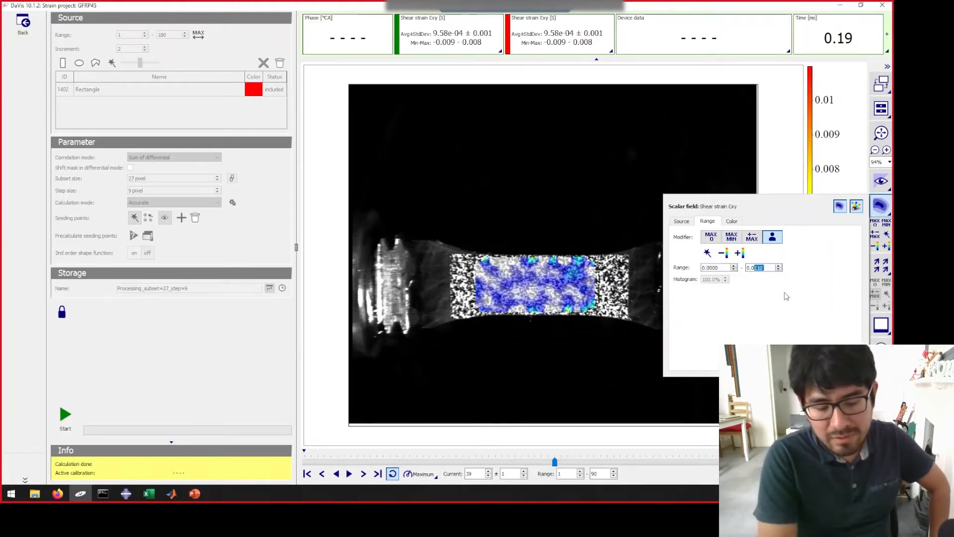
# - Set the upper limit of the Shear strain Exy colour range to 0.05 and go to image 29
pyautogui.press('Return')
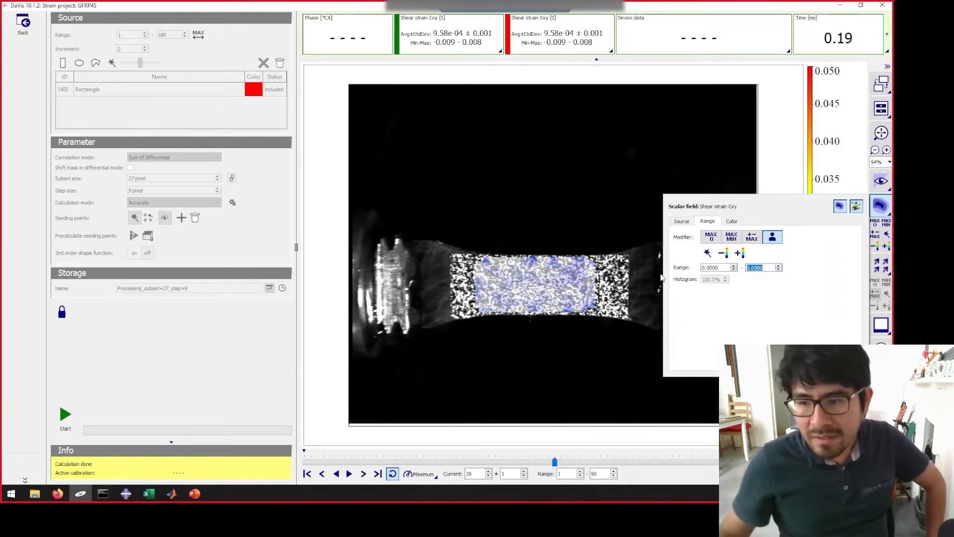
pyautogui.moveTo(555, 464); pyautogui.dragTo(489, 462)
pyautogui.moveTo(874, 221)
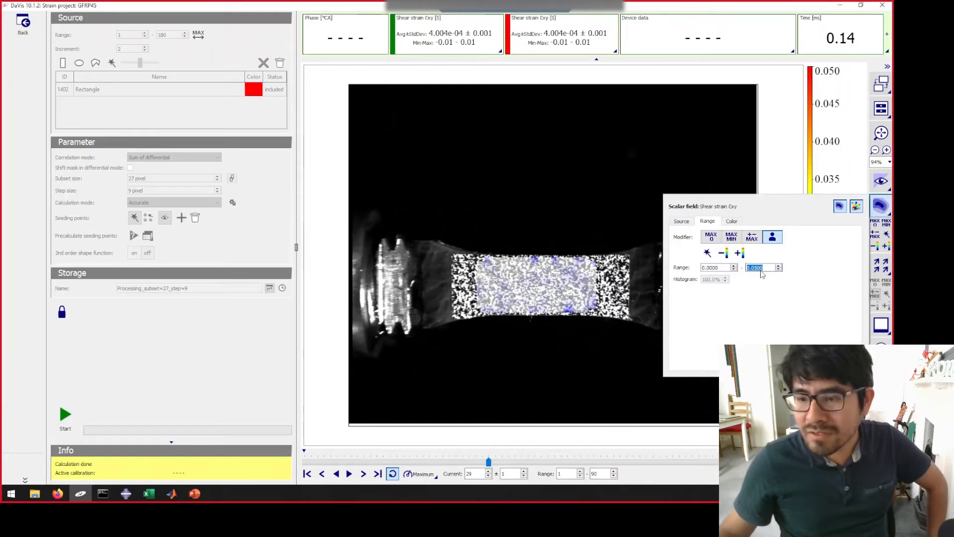
# - Reduce the upper limit of the colour range to 0.02 and then 0.01, and go to image 18
pyautogui.write('2')
pyautogui.press('Return')
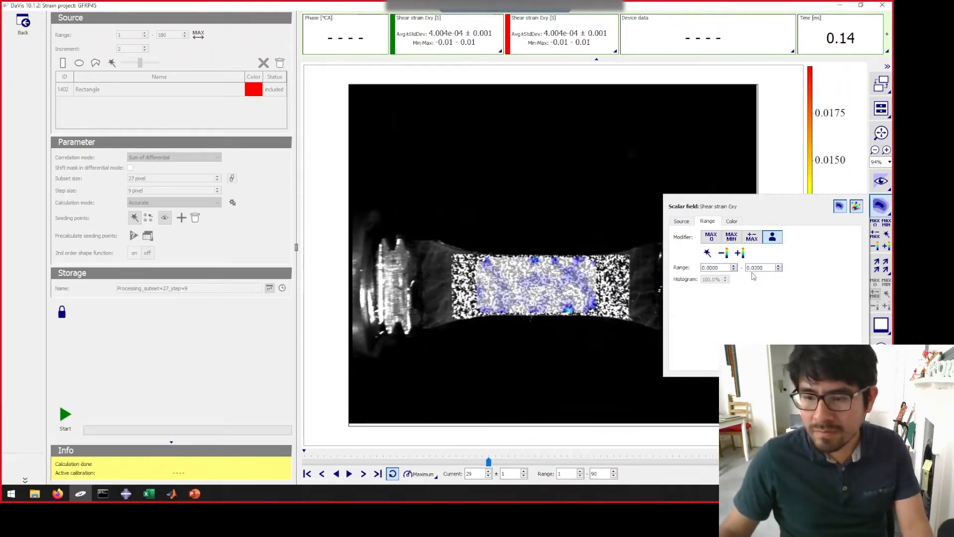
pyautogui.write('1')
pyautogui.press('Return')
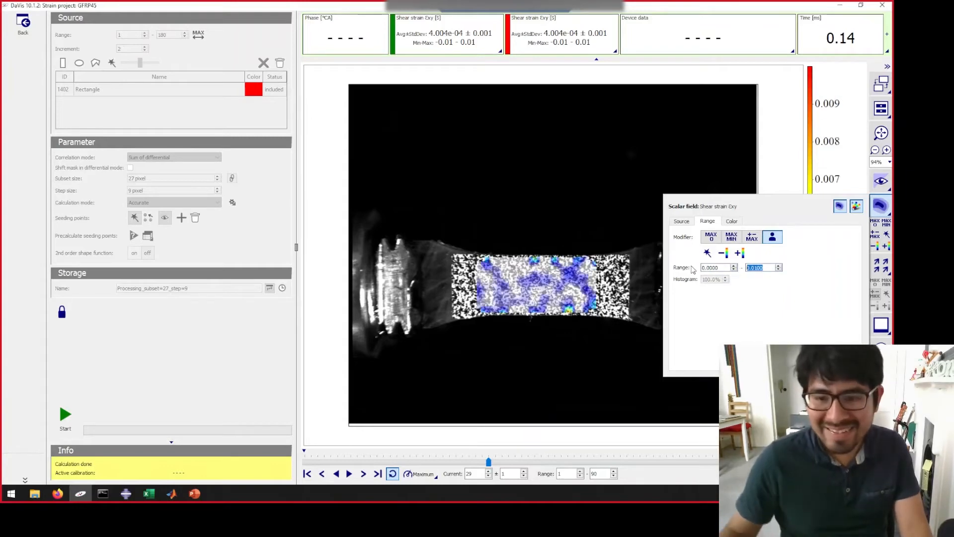
pyautogui.moveTo(488, 461); pyautogui.dragTo(417, 462)
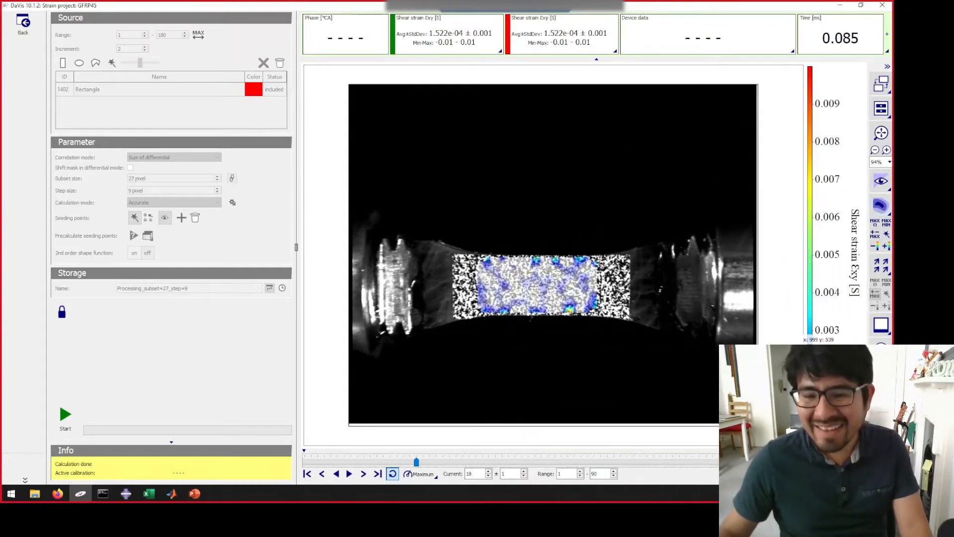
# - Apply colour palette #6 to the Shear strain Exy map and go through the sequence to image 53
pyautogui.click(880, 207)
pyautogui.click(732, 221)
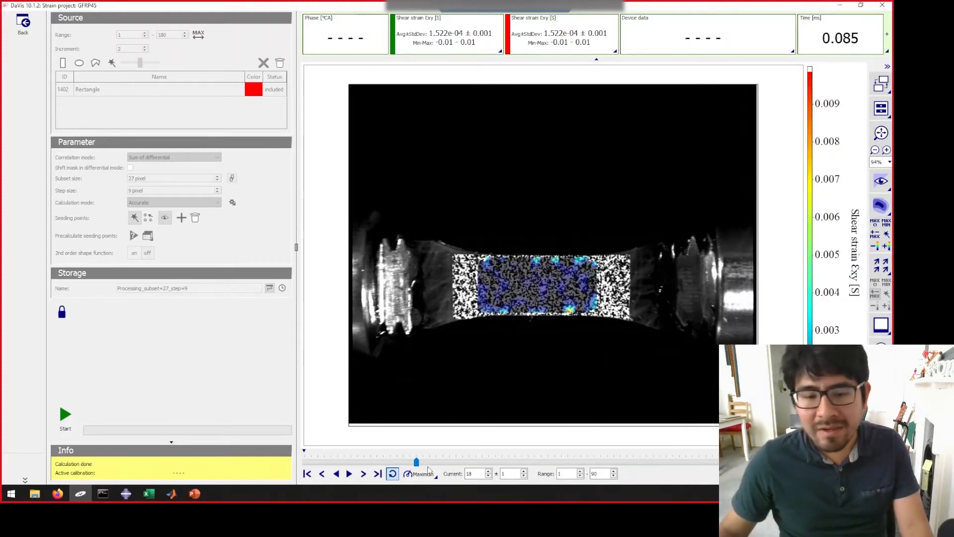
pyautogui.moveTo(417, 463); pyautogui.dragTo(499, 464)
pyautogui.click(580, 472)
pyautogui.click(613, 472)
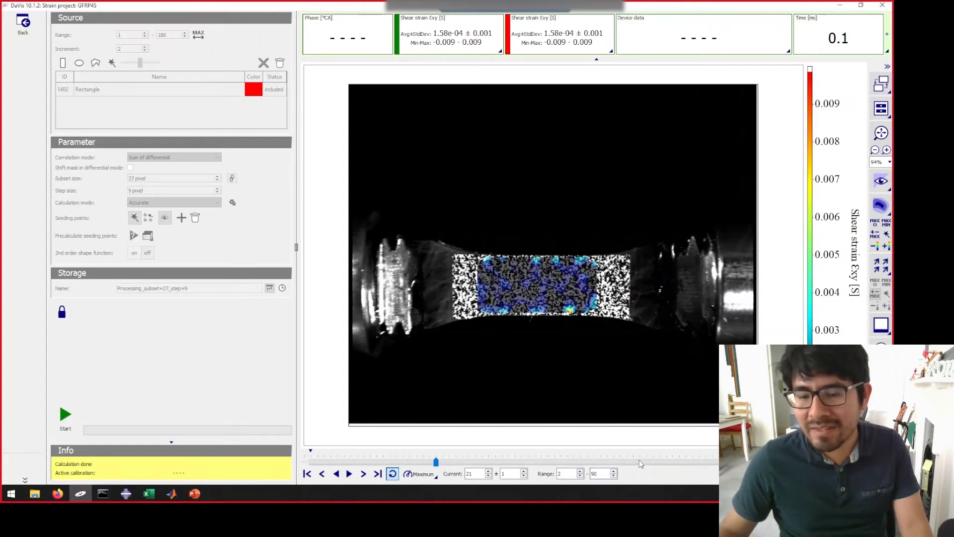
pyautogui.moveTo(641, 464); pyautogui.dragTo(660, 468)
# - Scale the Shear strain Exy colour range automatically at image 53 and scrub through the strain maps
pyautogui.click(880, 208)
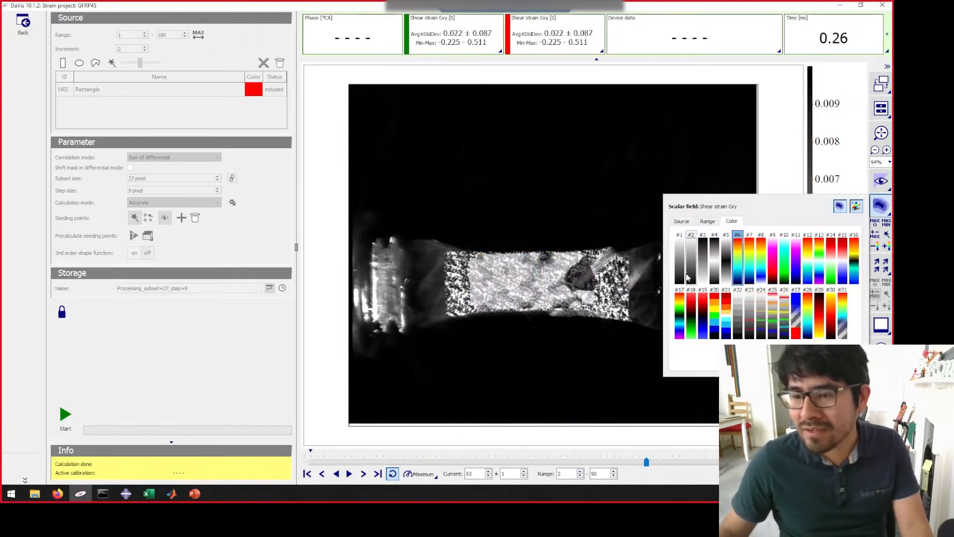
pyautogui.click(707, 221)
pyautogui.click(707, 254)
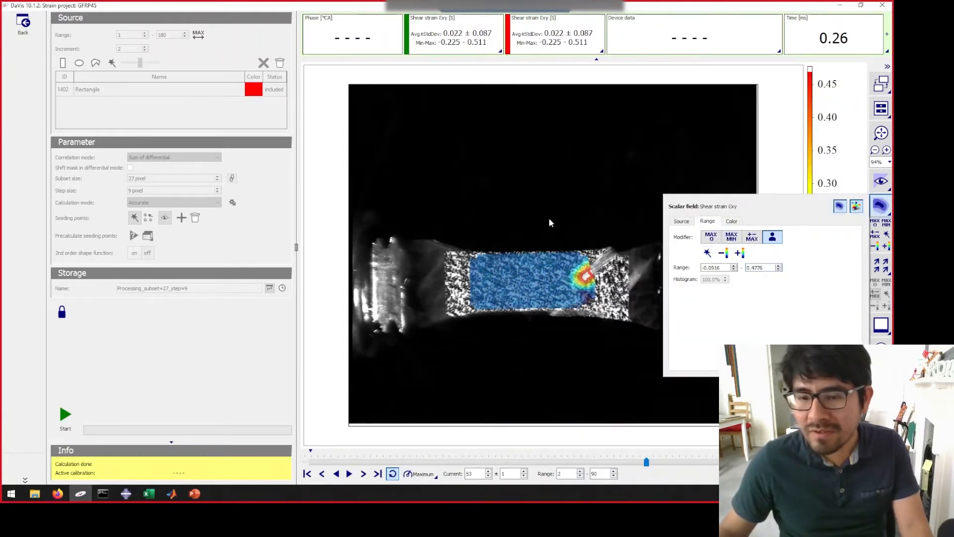
pyautogui.click(532, 461)
pyautogui.moveTo(535, 462); pyautogui.dragTo(603, 462)
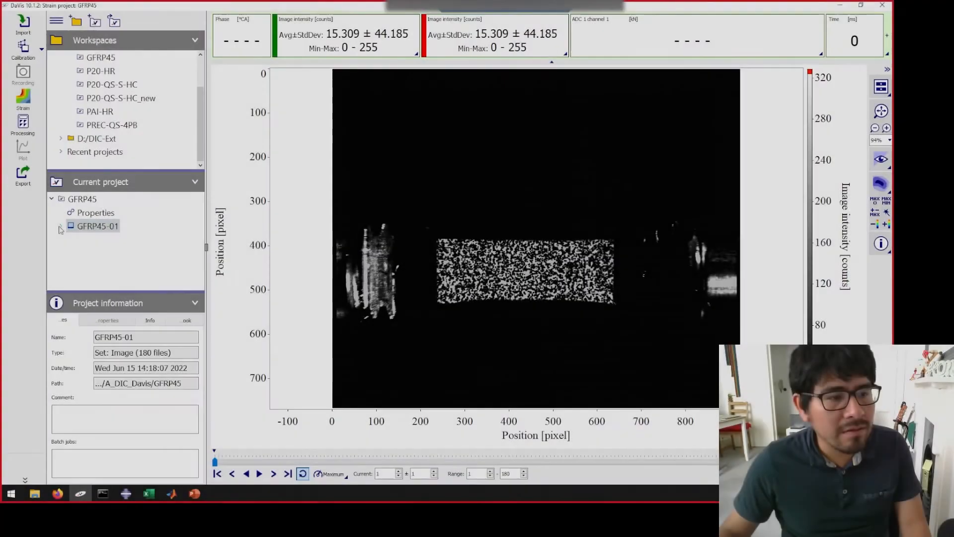
# - Open the Processing_subset=27_step=9 result under GFRP45-01 in the project tree and go to image 49
pyautogui.click(60, 228)
pyautogui.click(114, 239)
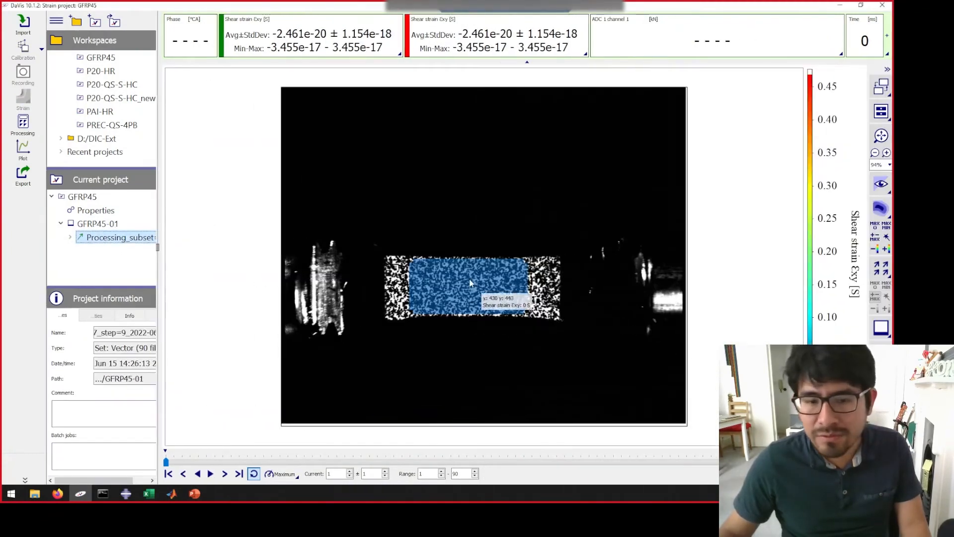
pyautogui.click(485, 462)
pyautogui.moveTo(508, 462); pyautogui.dragTo(580, 462)
# - Open the export settings for the strain maps and show the LVExport folder in File Explorer
pyautogui.rightClick(476, 242)
pyautogui.moveTo(531, 296)
pyautogui.click(637, 315)
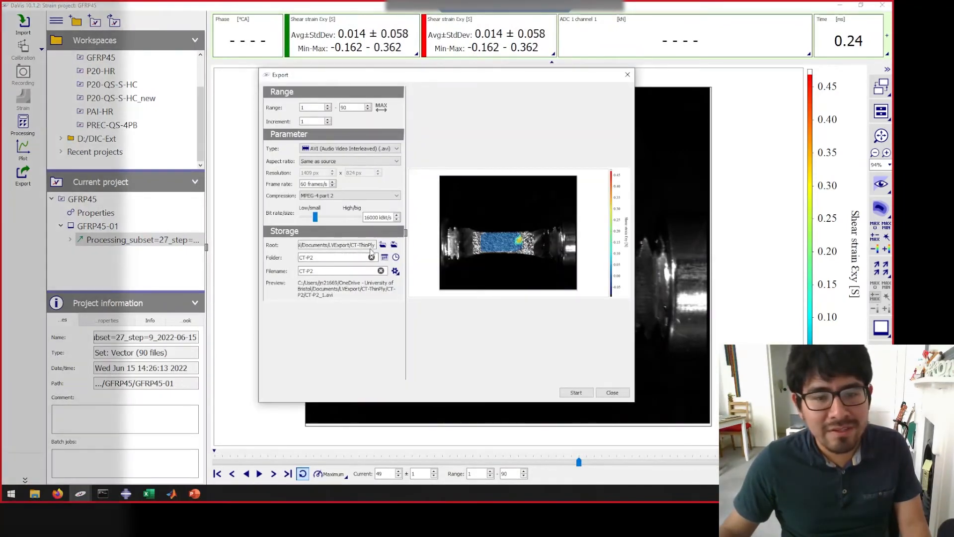
pyautogui.click(394, 244)
pyautogui.click(147, 30)
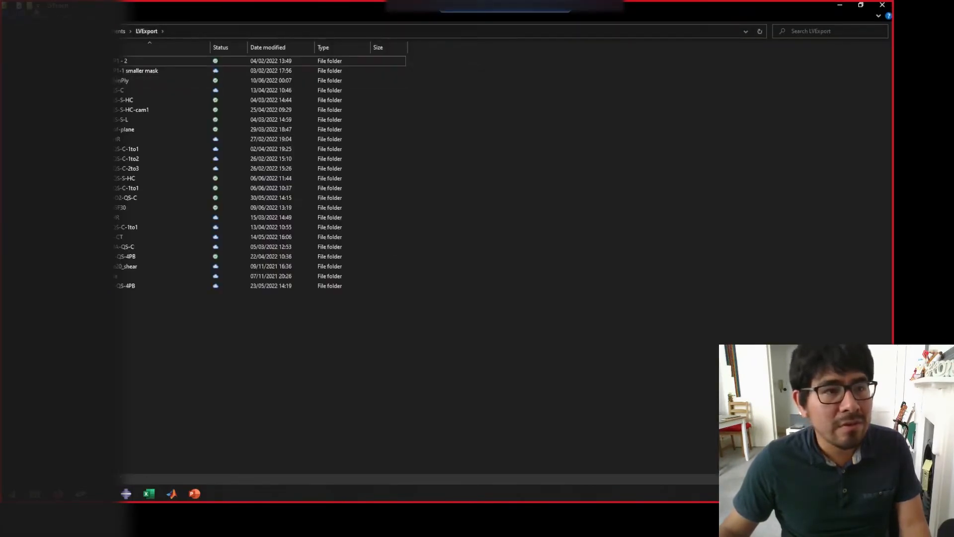
# - Create a folder named GFRP inside LVExport, open it and copy its path for the export
pyautogui.hotkey('ctrl', 'shift', 'n')
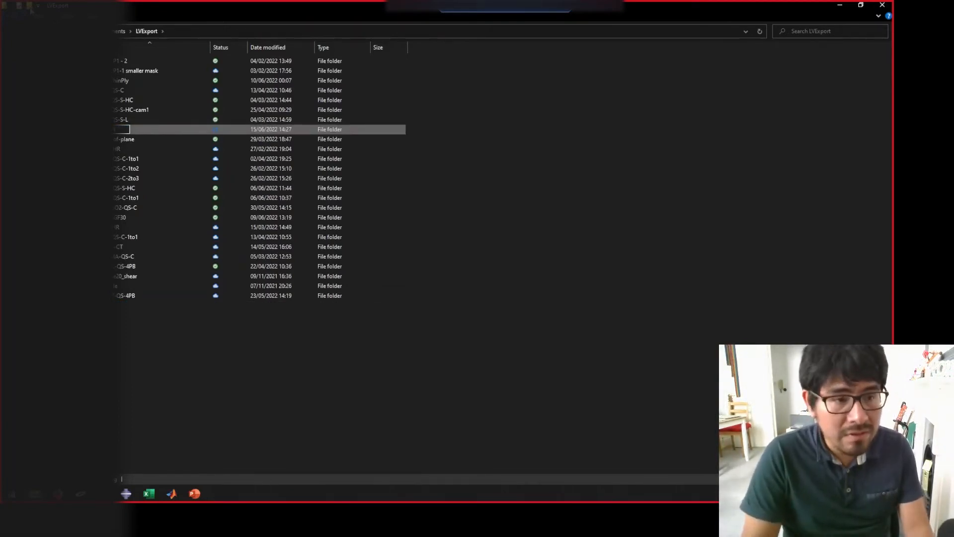
pyautogui.press('Return')
pyautogui.press('Return')
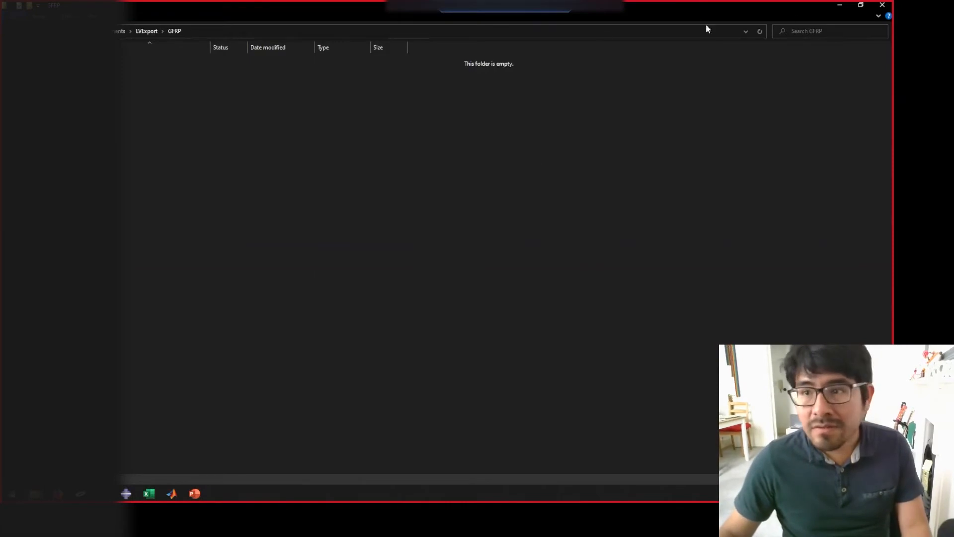
pyautogui.click(376, 32)
pyautogui.hotkey('alt', 'Tab')
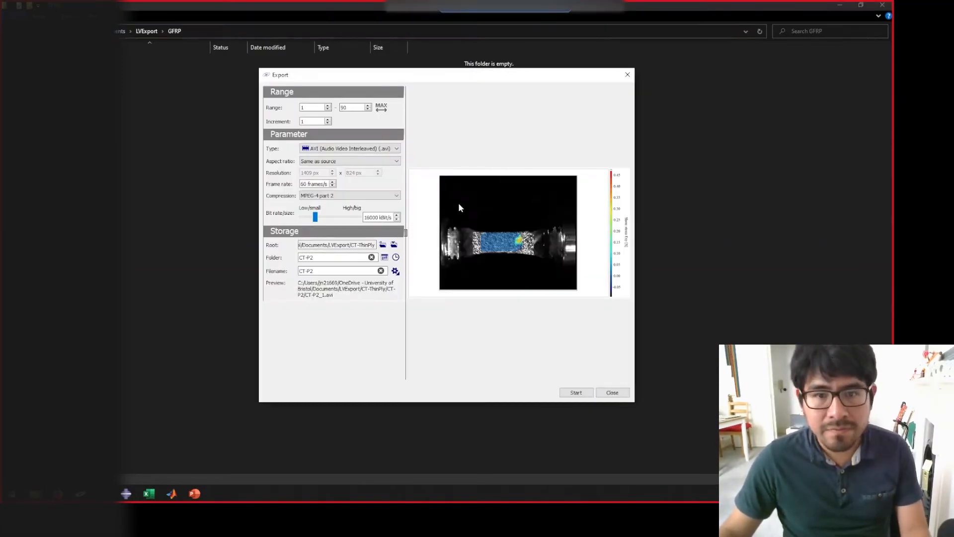
# - Set the export's root directory to the LVExport/GFRP folder using the copied path
pyautogui.click(394, 244)
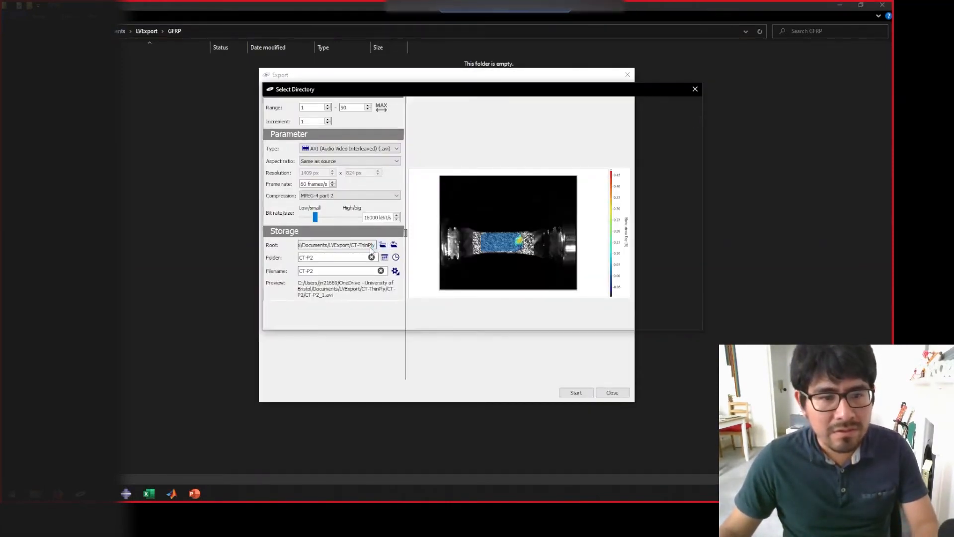
pyautogui.click(415, 304)
pyautogui.write('C:\\Users\\jn21669\\OneDrive - University of Bristol\\Documents\\LVExport\\GFRP')
pyautogui.click(628, 320)
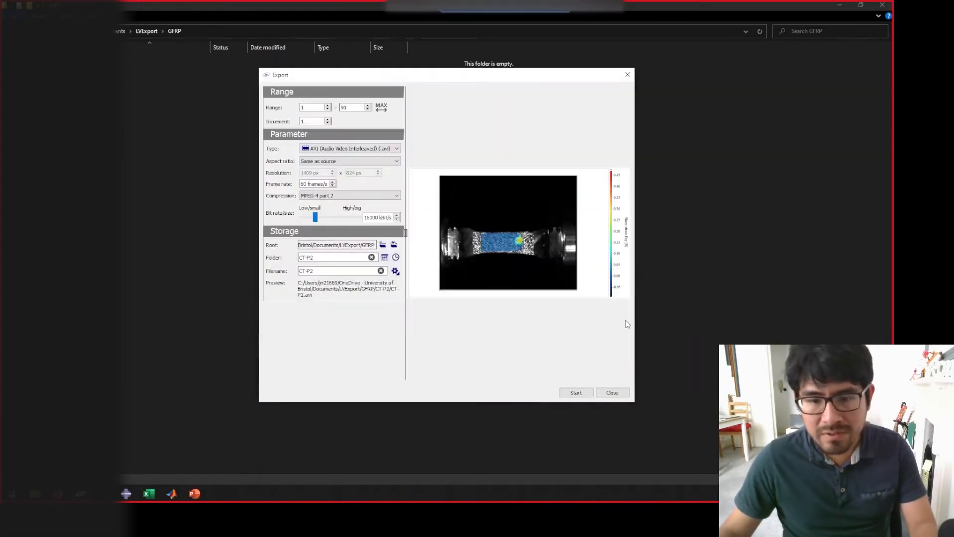
# - Export images 1 to 90 as an AVI video with folder 01, filename 01 and 20 frames/s
pyautogui.write('01')
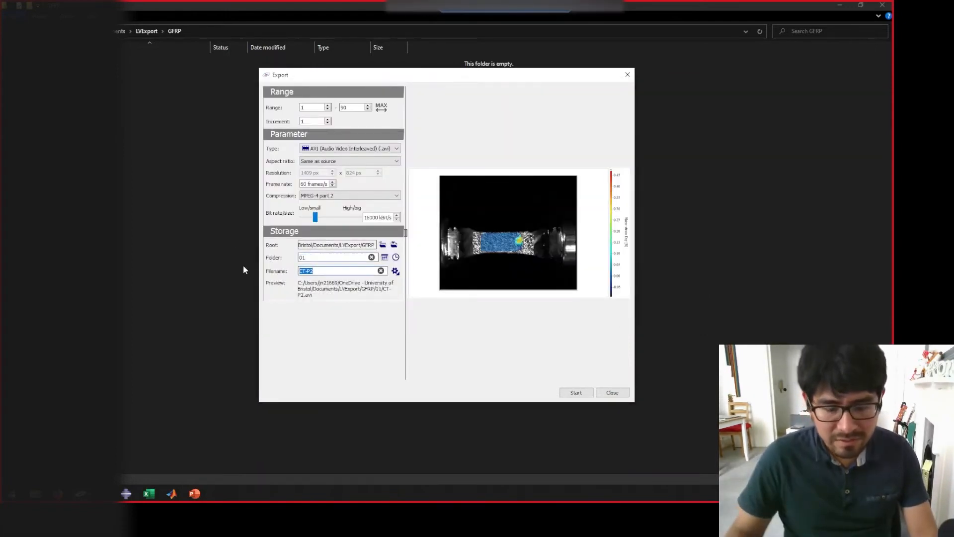
pyautogui.write('01')
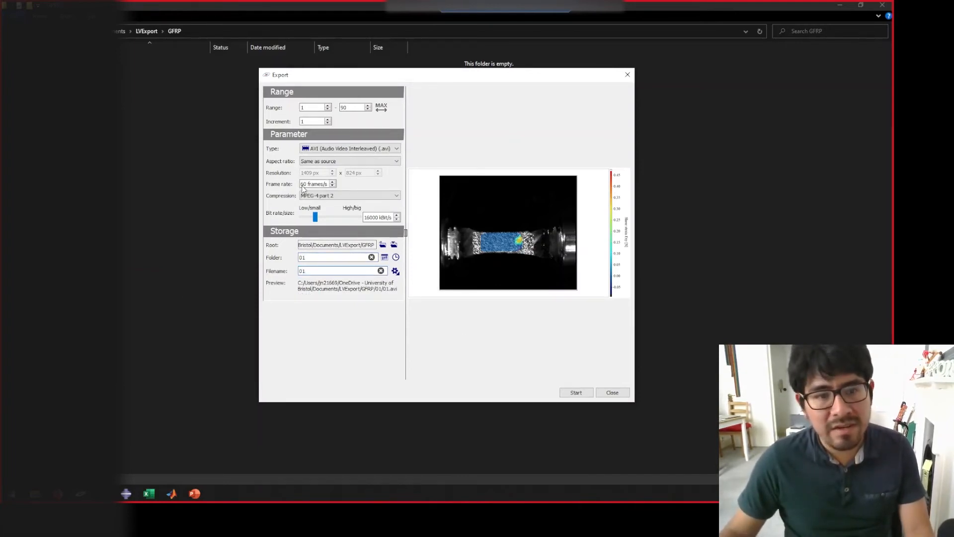
pyautogui.click(588, 393)
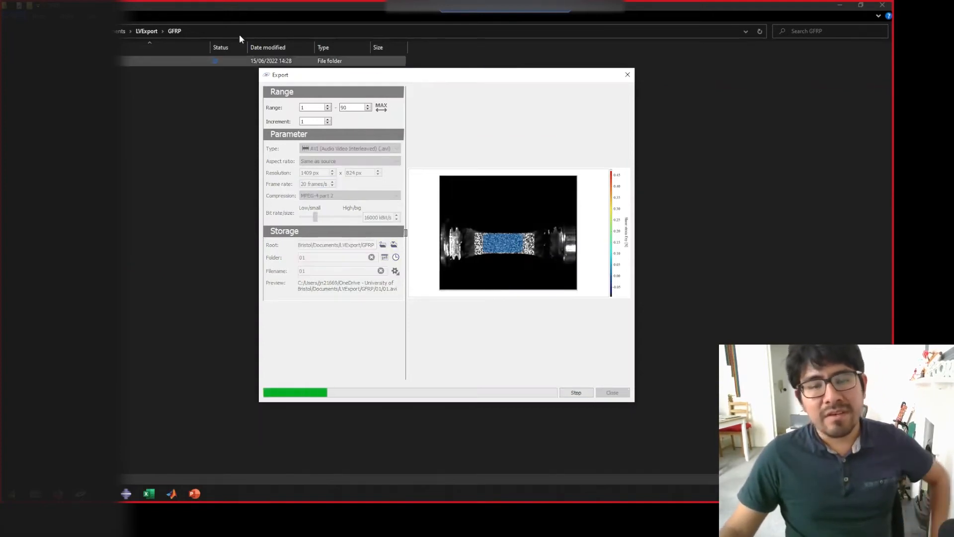
# - Play the exported video 01.avi from folder 01 and close the player
pyautogui.doubleClick(150, 61)
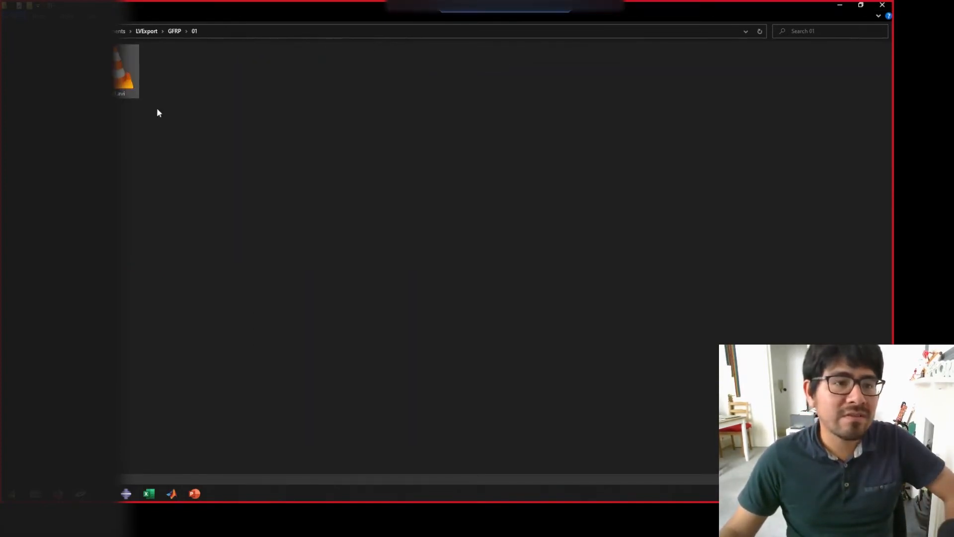
pyautogui.click(121, 83)
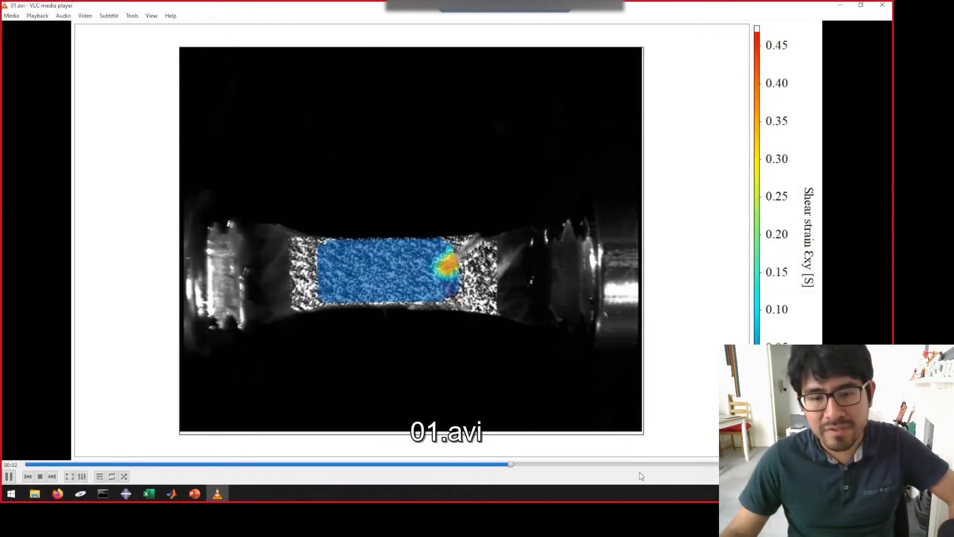
pyautogui.click(882, 6)
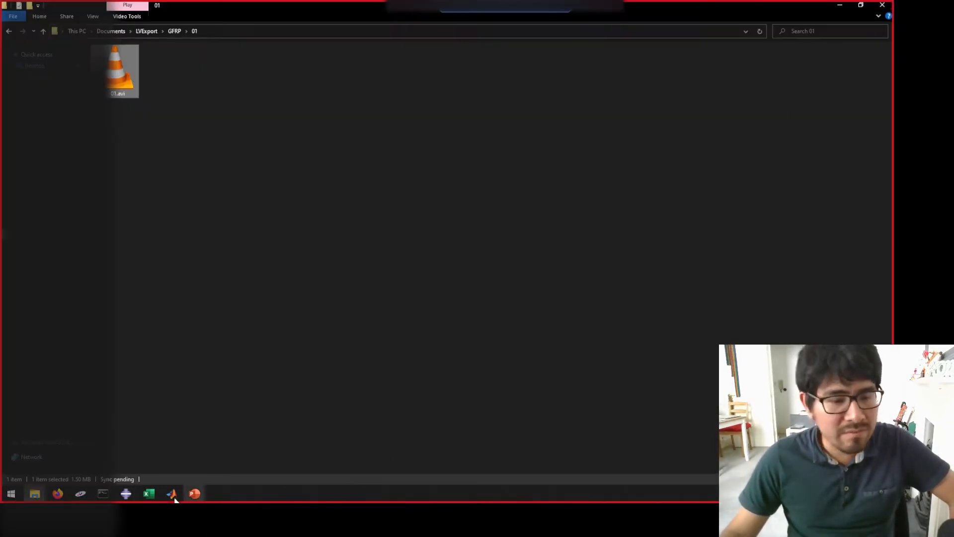
# - Switch back to DaVis and close the Export dialog
pyautogui.moveTo(194, 494)
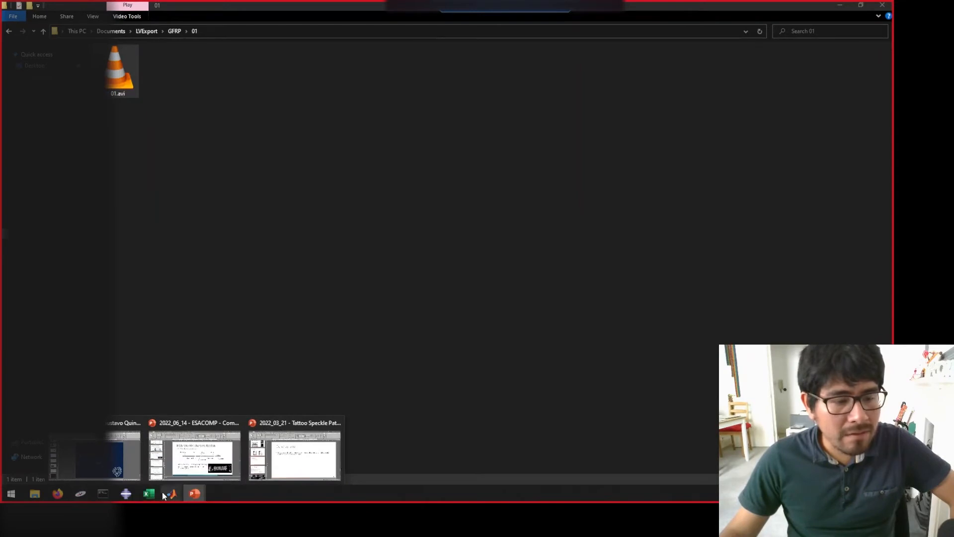
pyautogui.moveTo(86, 495)
pyautogui.click(134, 454)
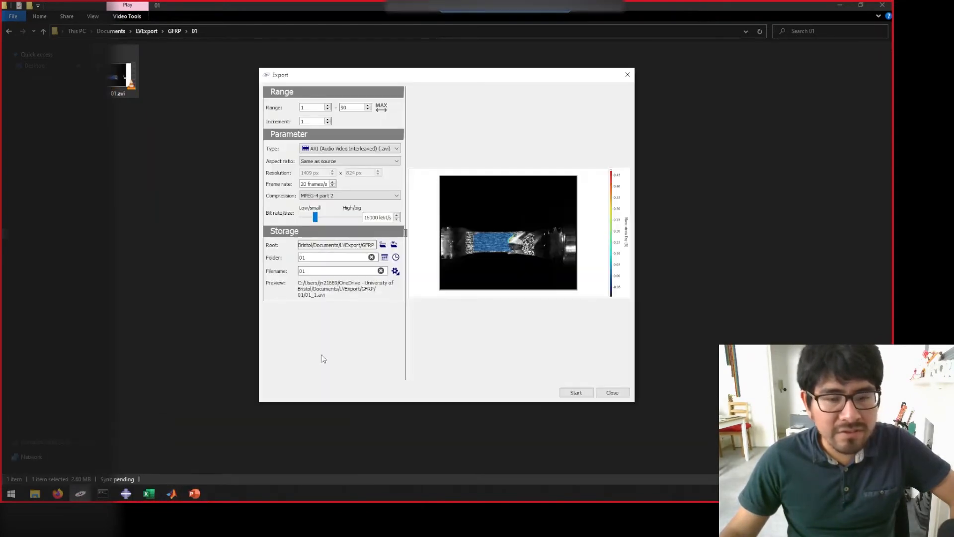
pyautogui.click(611, 393)
pyautogui.click(81, 493)
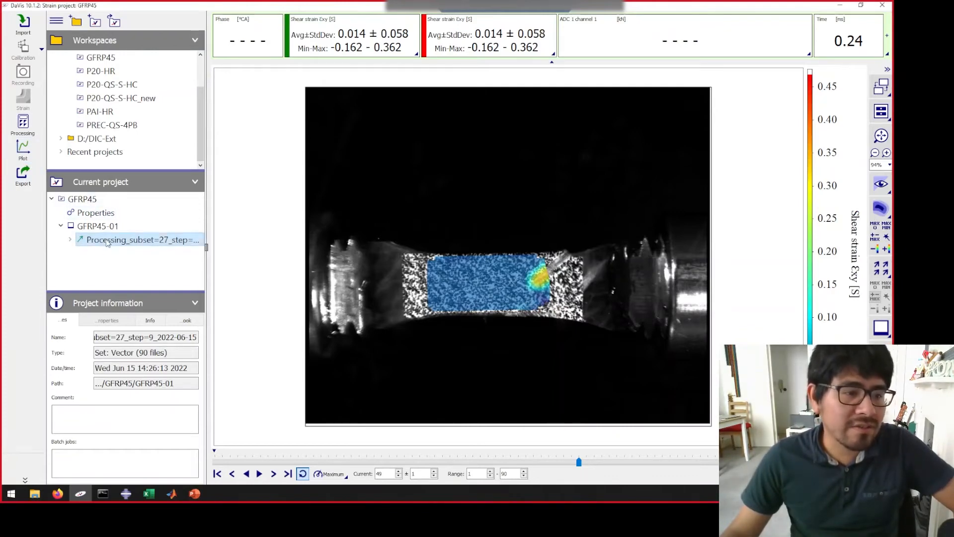
# - Open the Processing_subset=27_step=9 result for plotting and place a strain gauge about 41 x 43 pixels at the specimen's centre
pyautogui.click(90, 228)
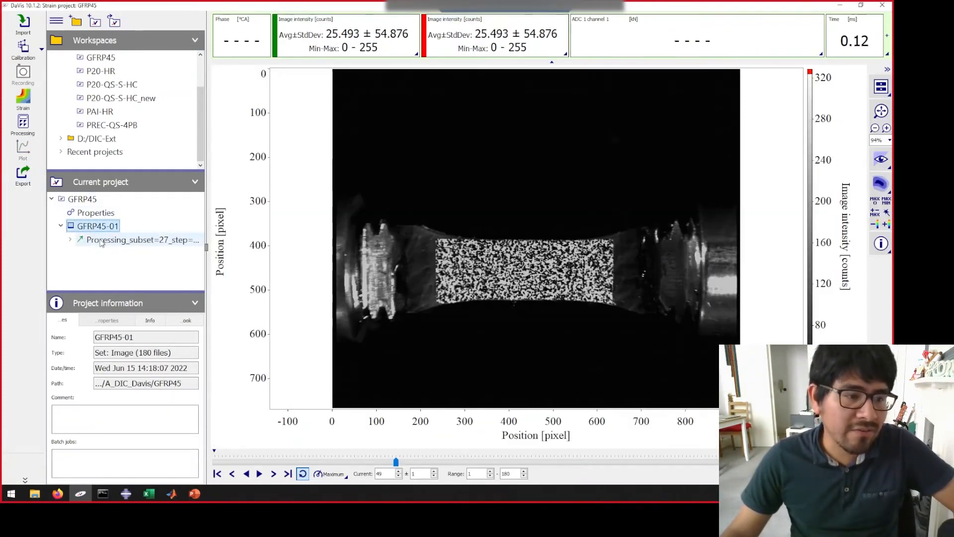
pyautogui.click(100, 244)
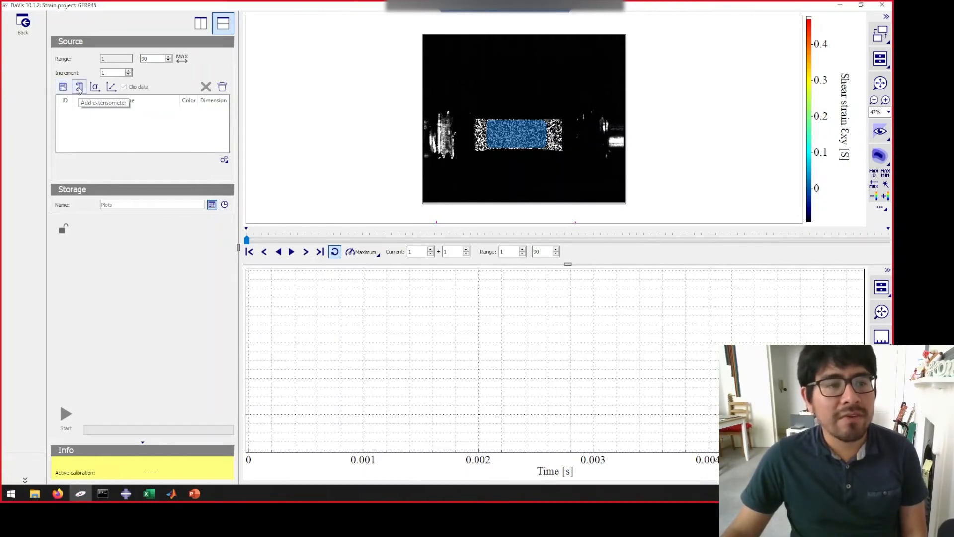
pyautogui.click(62, 87)
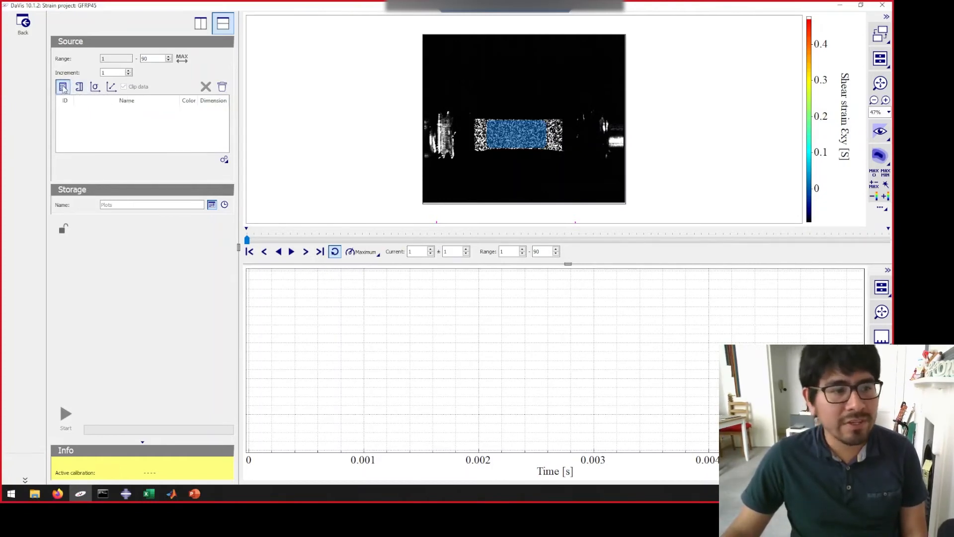
pyautogui.scroll(4, 527, 133)
pyautogui.moveTo(494, 128); pyautogui.dragTo(516, 142)
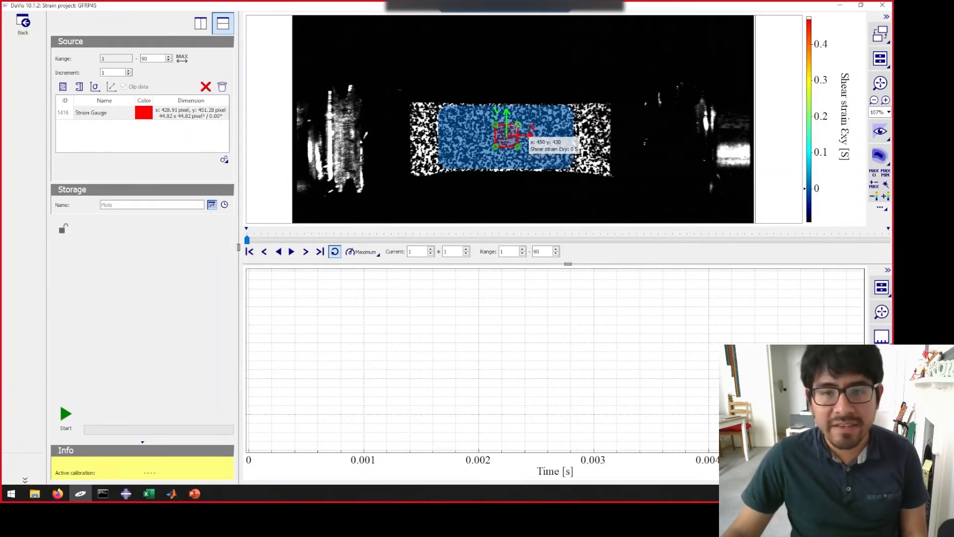
pyautogui.moveTo(518, 124); pyautogui.dragTo(516, 126)
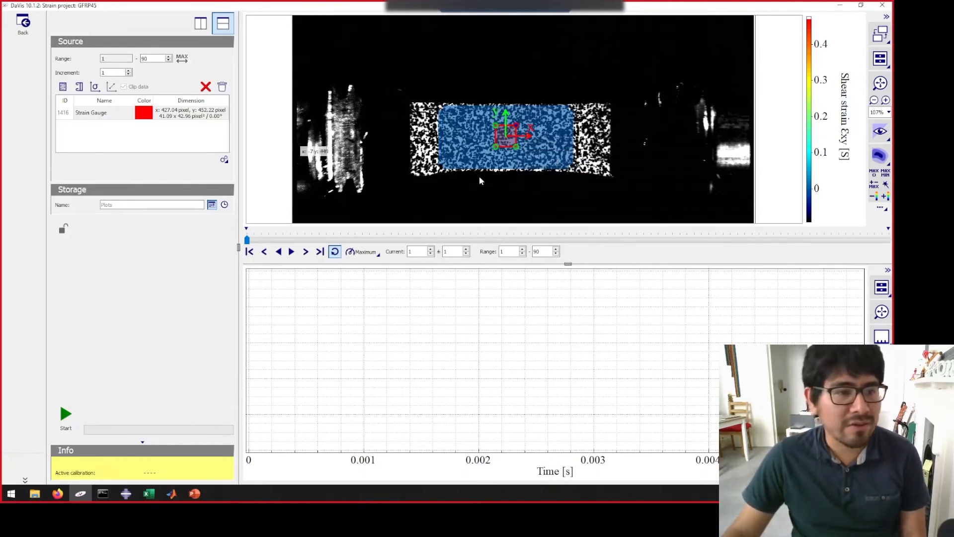
# - Calculate the strain gauge plot and fit the graph view to the whole curve
pyautogui.click(65, 414)
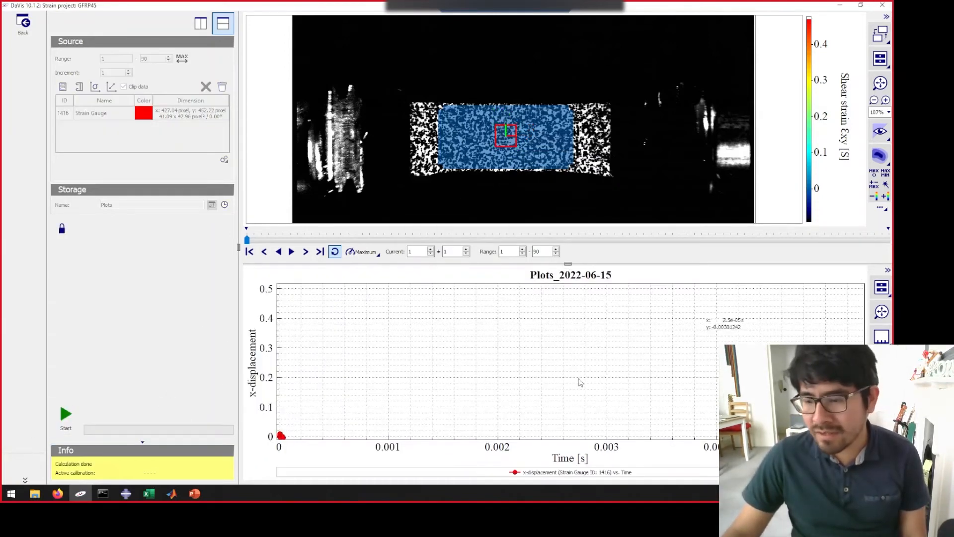
pyautogui.click(883, 313)
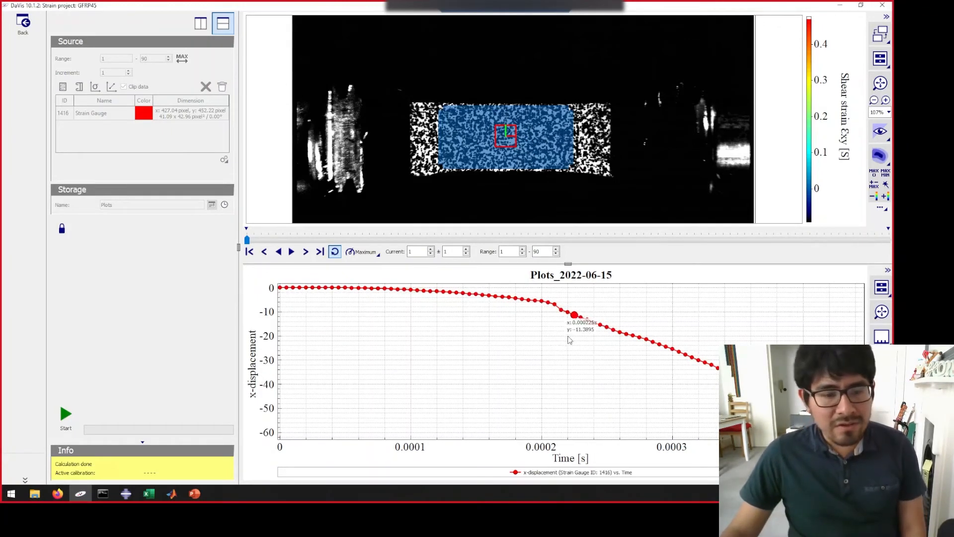
# - Show transverse strain Exx on the left y-axis of the strain gauge plot and fit the graph view to the whole curve
pyautogui.click(881, 362)
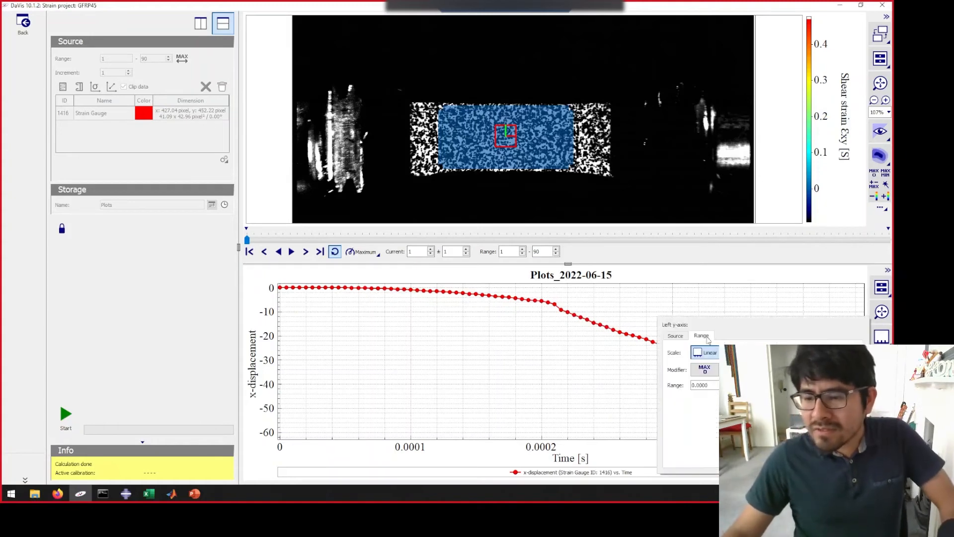
pyautogui.click(675, 336)
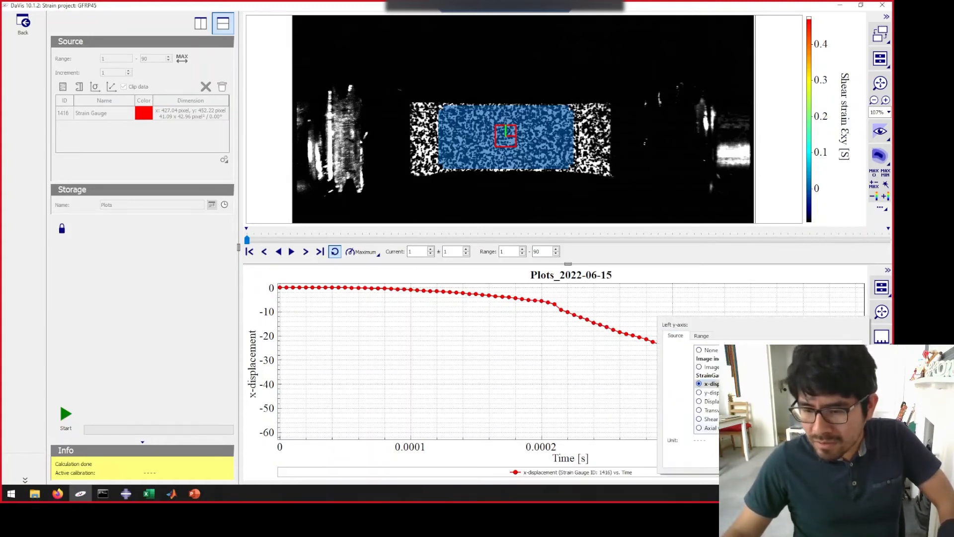
pyautogui.click(700, 410)
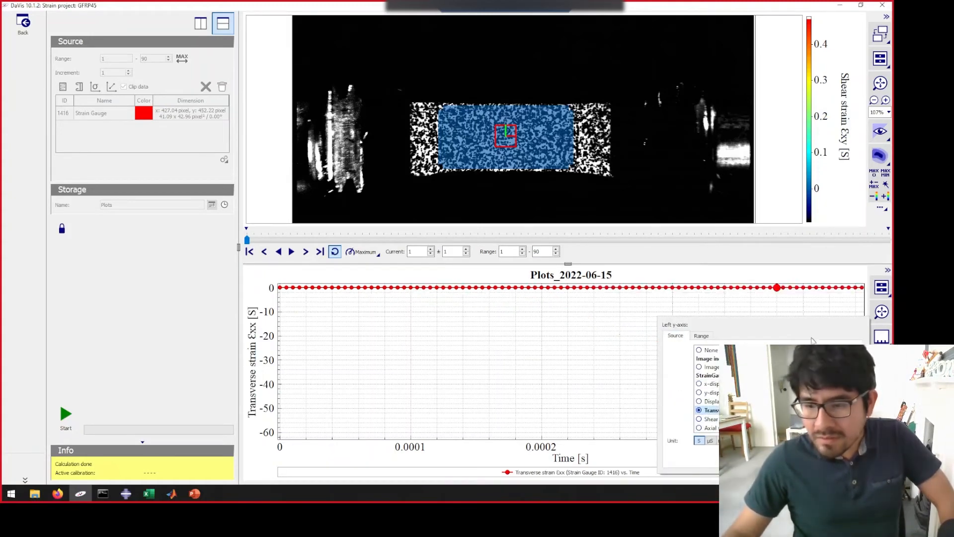
pyautogui.click(881, 312)
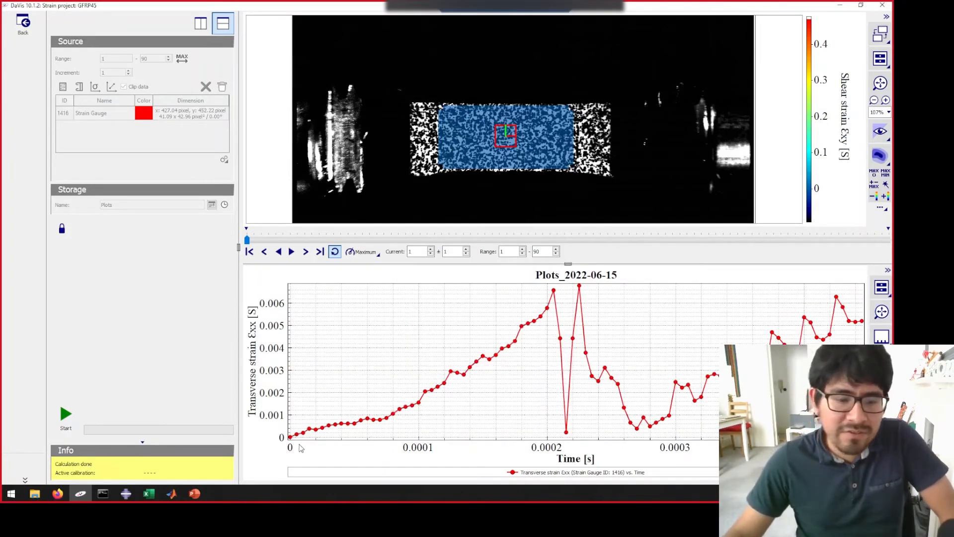
pyautogui.moveTo(308, 435)
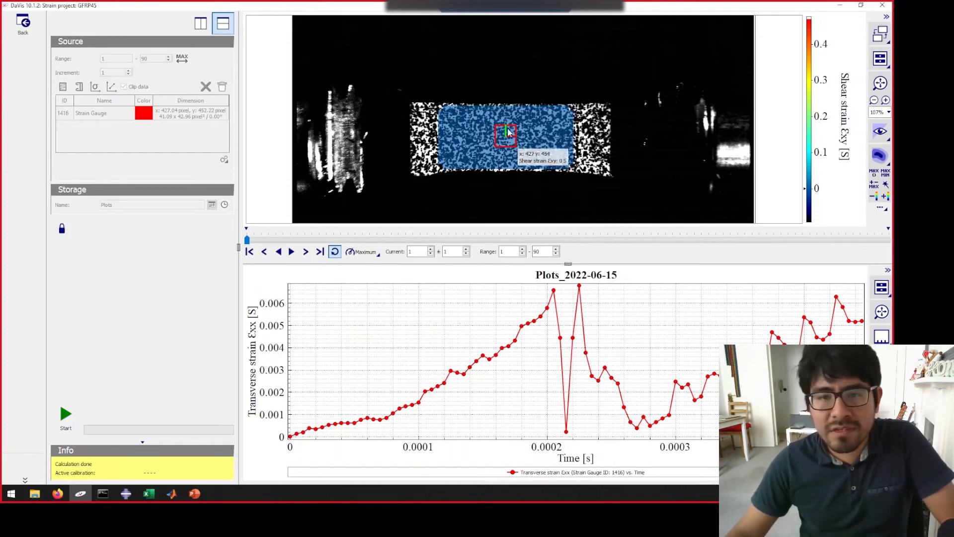
# - Show axial strain Eyy on the strain gauge plot's left y-axis and fit the graph view to the whole curve
pyautogui.click(882, 361)
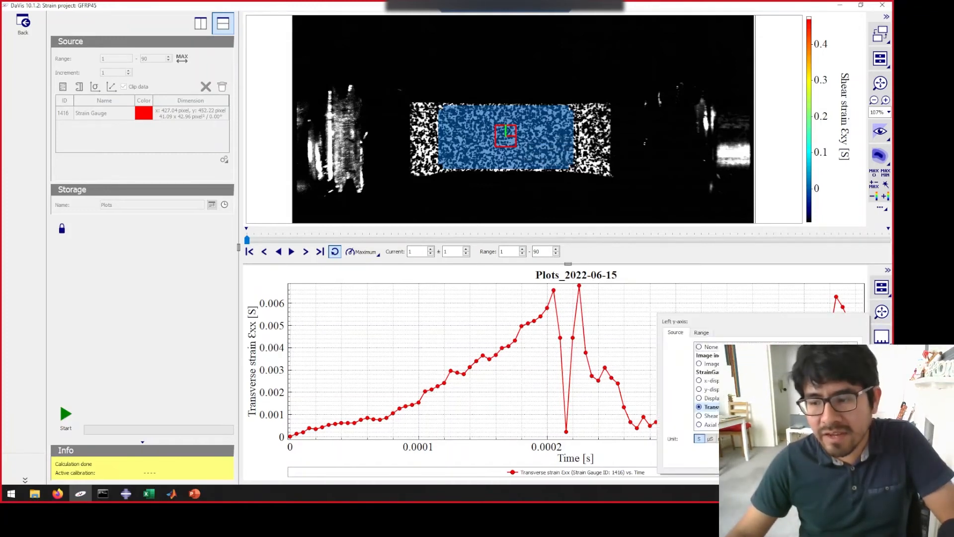
pyautogui.click(728, 425)
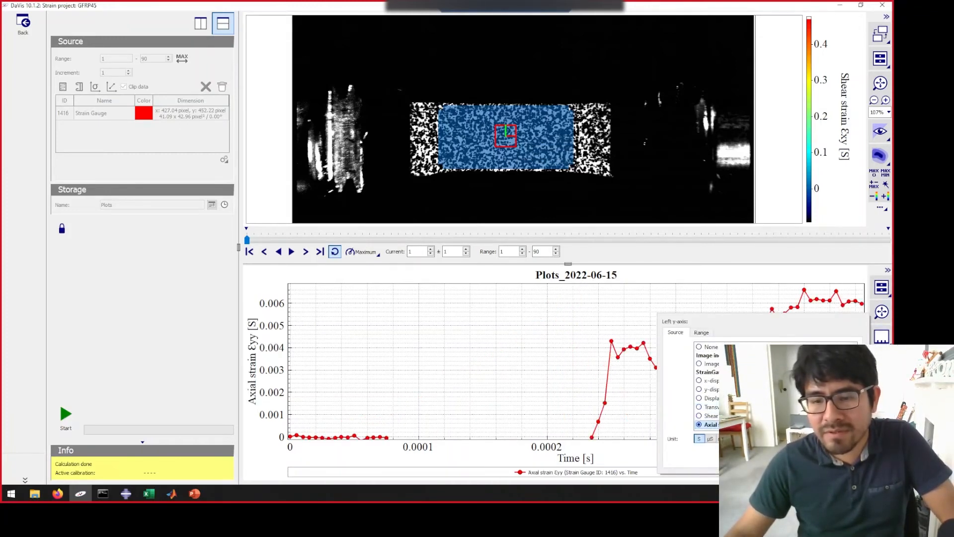
pyautogui.moveTo(536, 369); pyautogui.dragTo(527, 319)
pyautogui.moveTo(533, 346); pyautogui.dragTo(543, 293)
pyautogui.moveTo(569, 375); pyautogui.dragTo(564, 339)
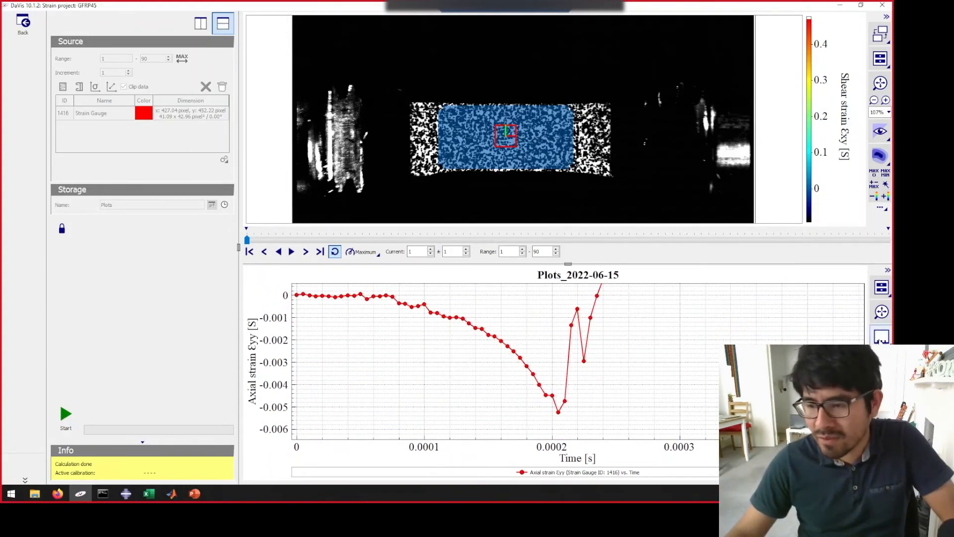
pyautogui.click(883, 313)
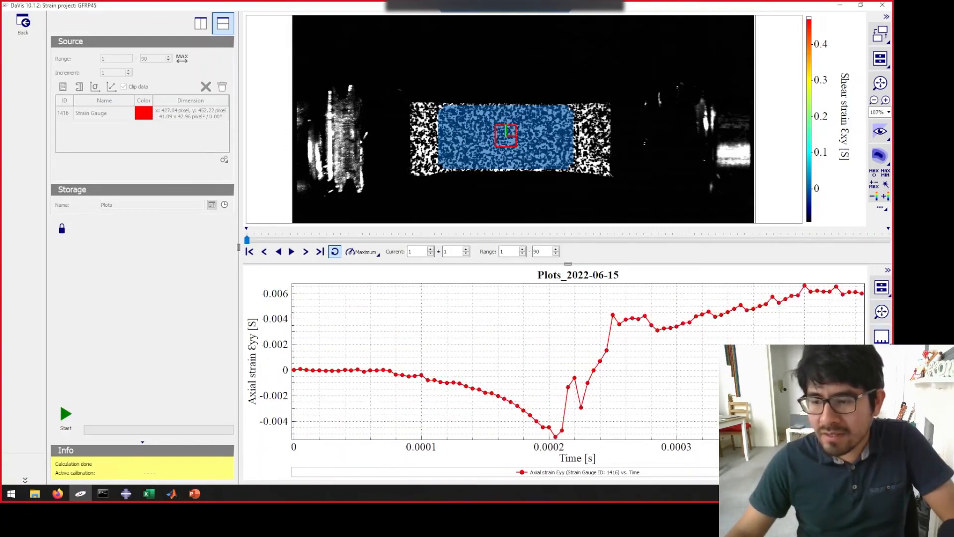
# - Switch the strain gauge plot's left y-axis back to transverse strain Exx and refit the graph view
pyautogui.click(882, 363)
pyautogui.click(702, 332)
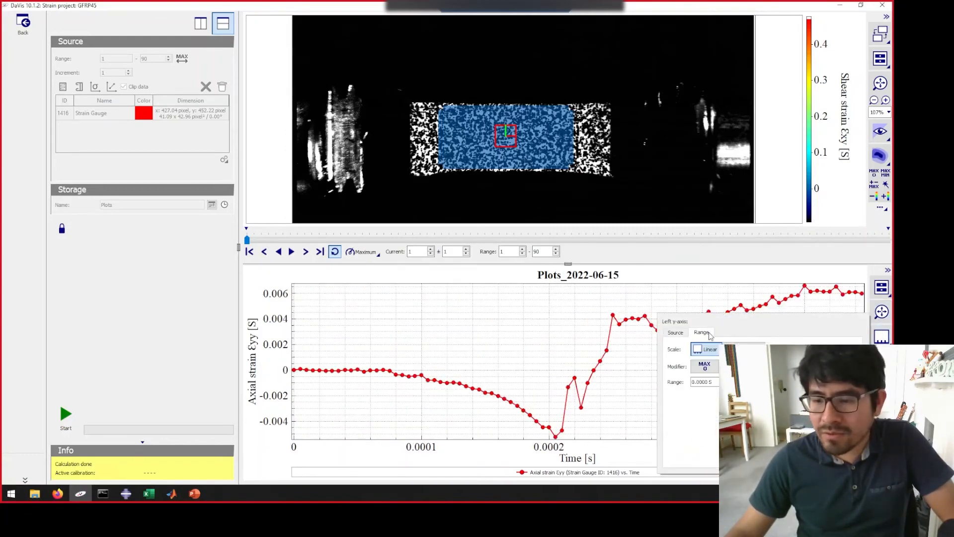
pyautogui.click(882, 363)
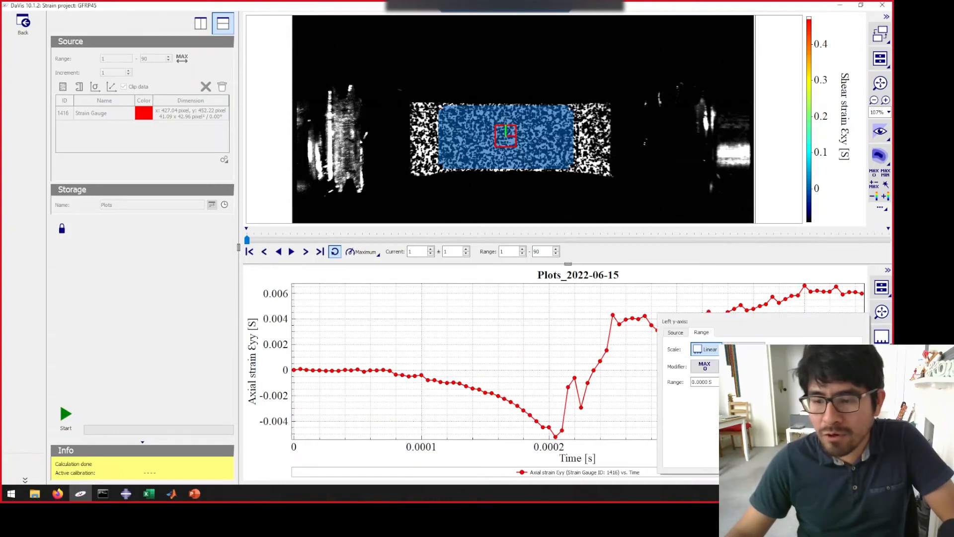
pyautogui.click(676, 333)
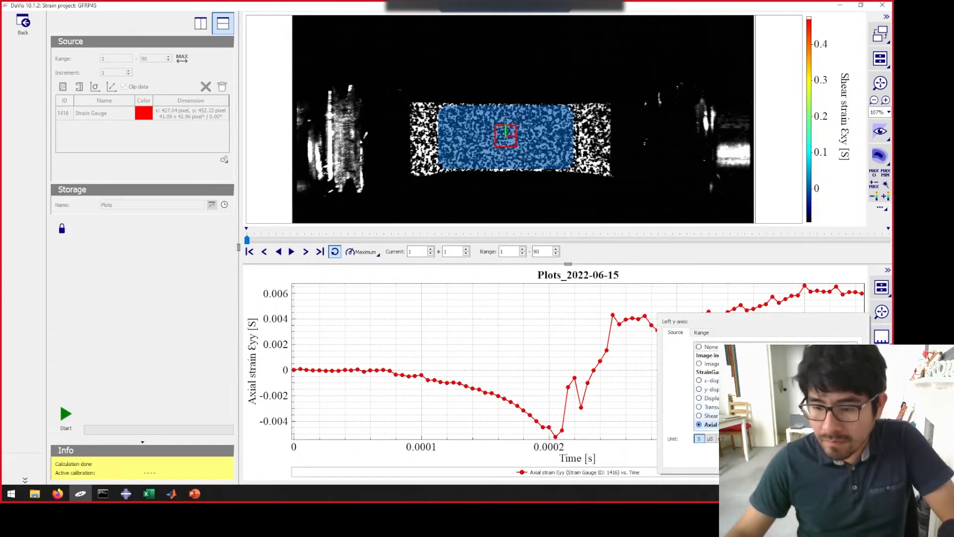
pyautogui.click(706, 406)
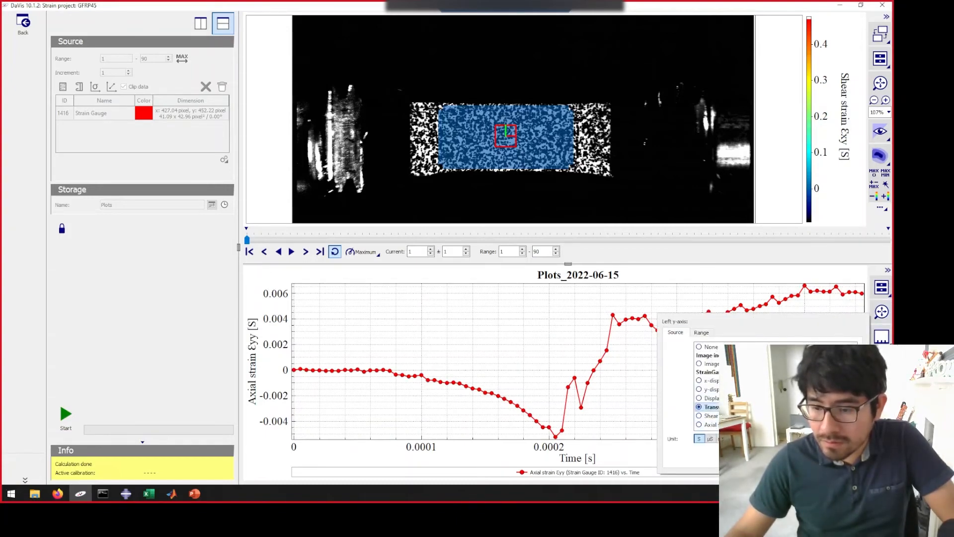
pyautogui.click(881, 313)
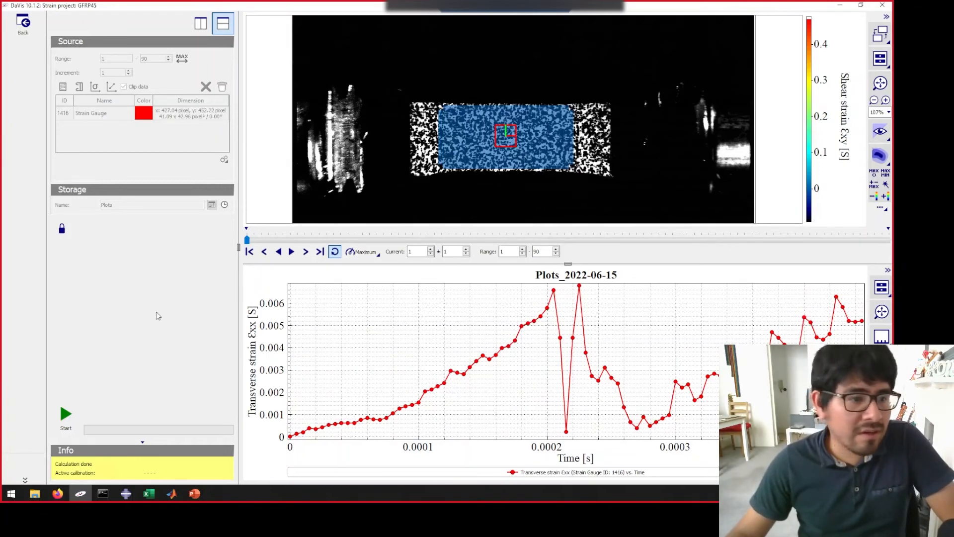
# - Unlock the plot settings for a new plot and delete the strain gauge from the source list
pyautogui.click(62, 230)
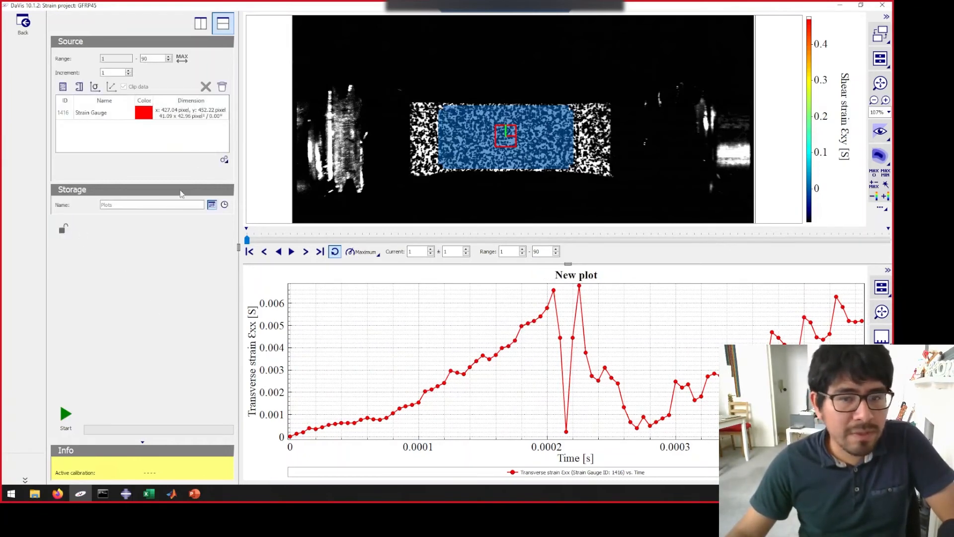
pyautogui.click(174, 117)
pyautogui.click(204, 88)
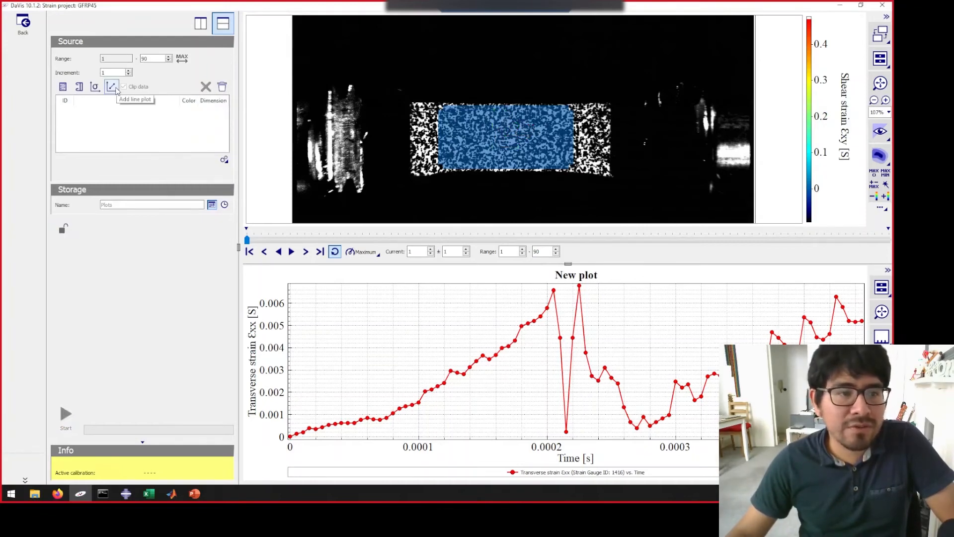
# - Draw a horizontal extensometer about 179 pixels long across the middle of the specimen's speckled area
pyautogui.click(80, 88)
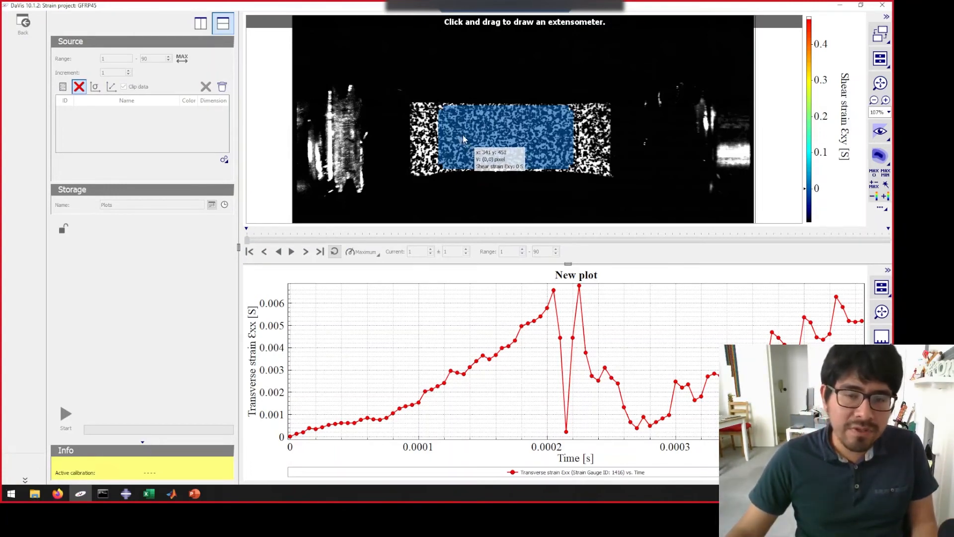
pyautogui.moveTo(462, 139)
pyautogui.mouseDown()
pyautogui.moveTo(553, 145)
pyautogui.moveTo(549, 127)
pyautogui.moveTo(551, 136)
pyautogui.mouseUp()
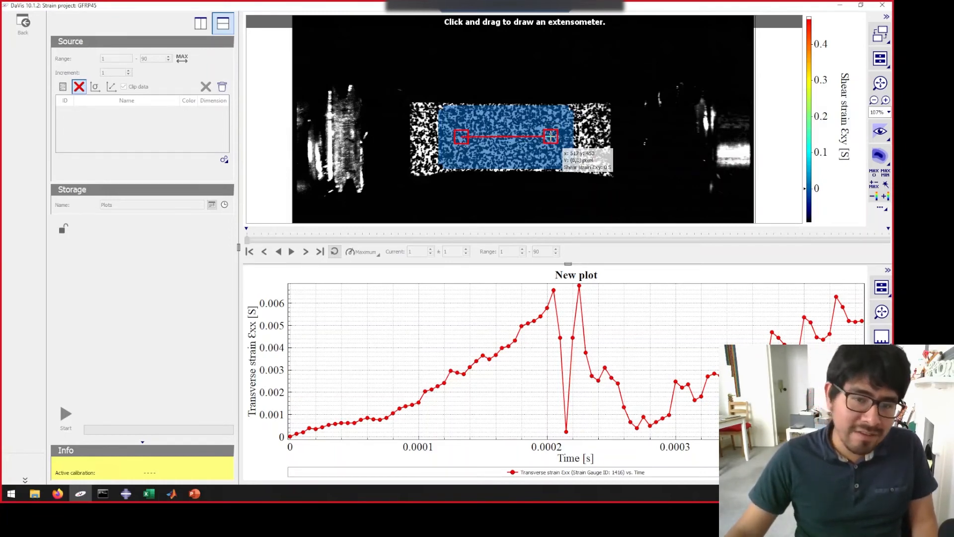
pyautogui.moveTo(551, 136); pyautogui.dragTo(552, 136)
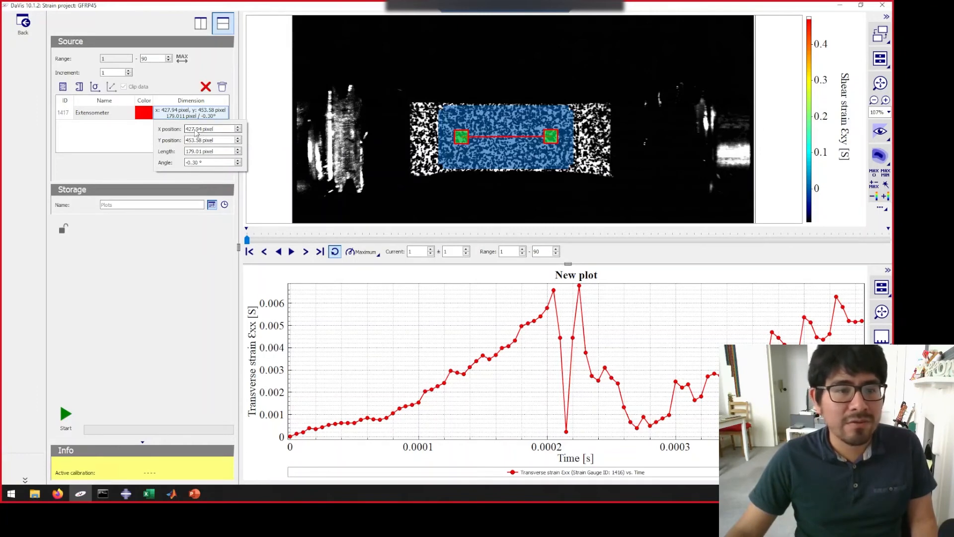
# - Set the extensometer's X position to 430.94 pixels, its Y position to 450 pixels and its angle to 0°
pyautogui.write('30')
pyautogui.press('Return')
pyautogui.click(195, 141)
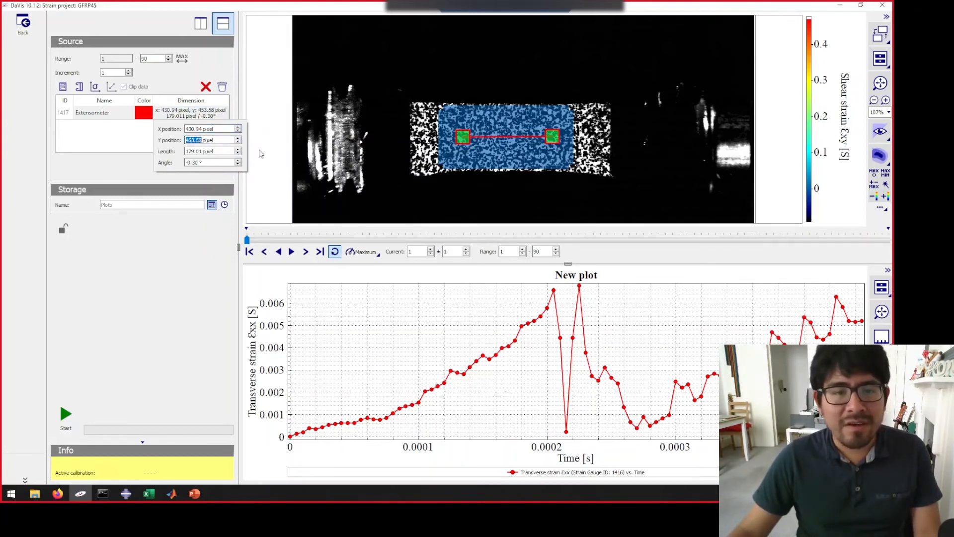
pyautogui.write('450')
pyautogui.press('Return')
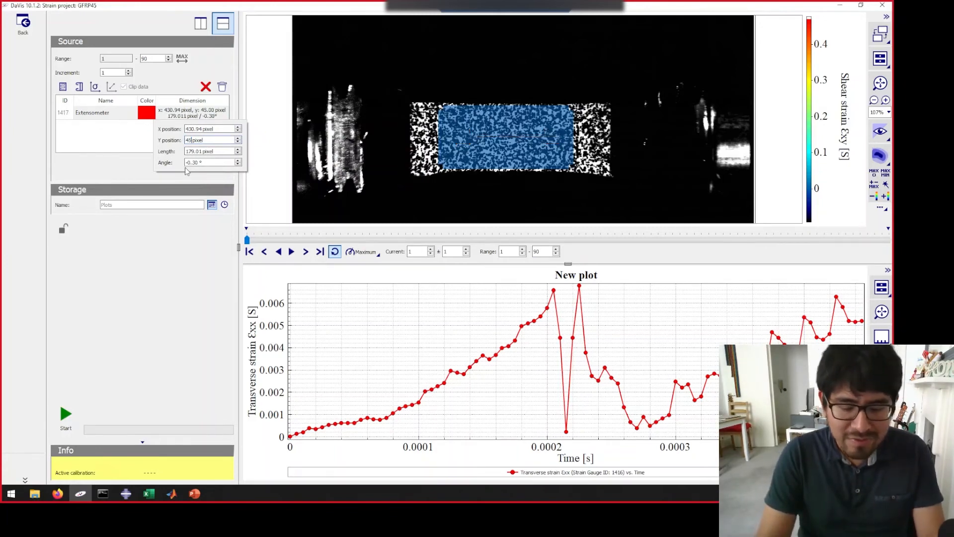
pyautogui.press('Tab')
pyautogui.press('Tab')
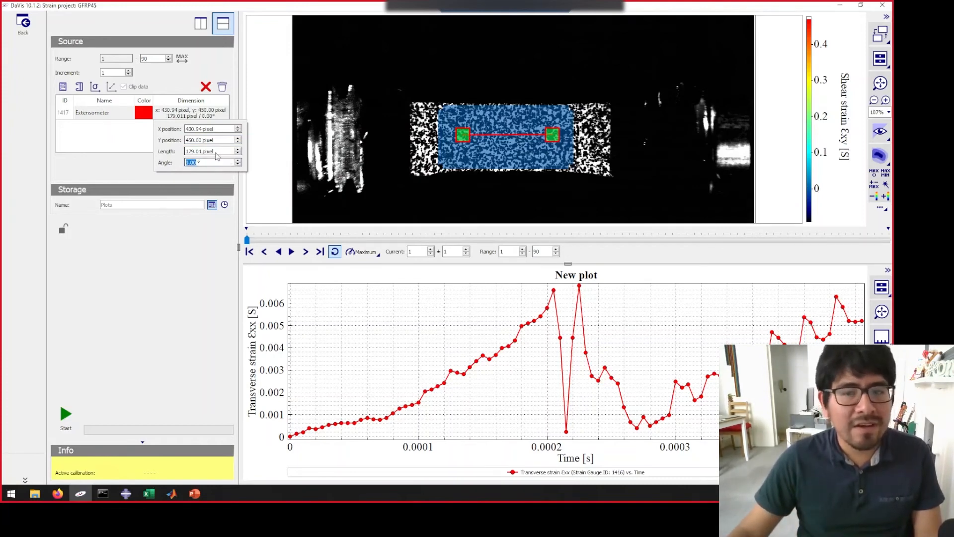
pyautogui.click(123, 147)
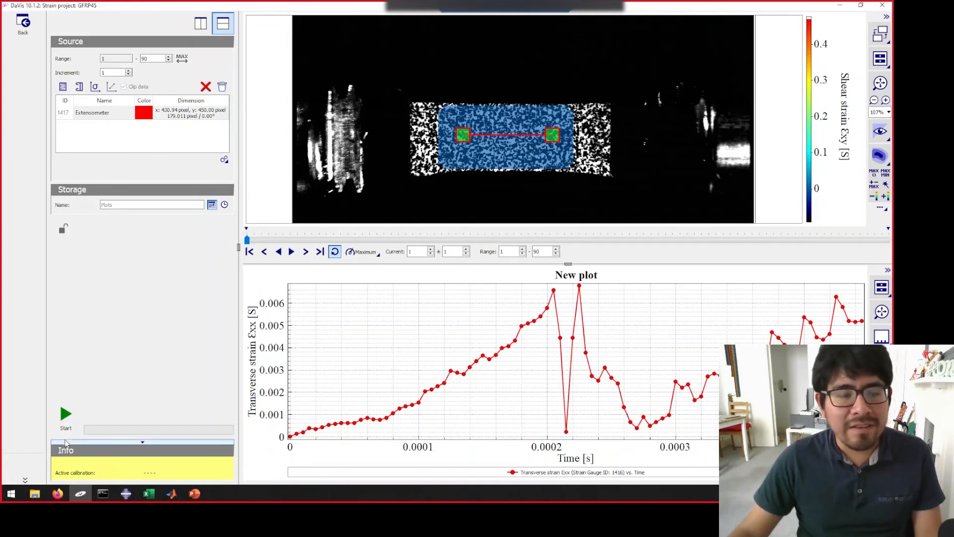
# - Calculate the extensometer plot and show its strain on the left y-axis, fitted to the whole curve
pyautogui.click(64, 419)
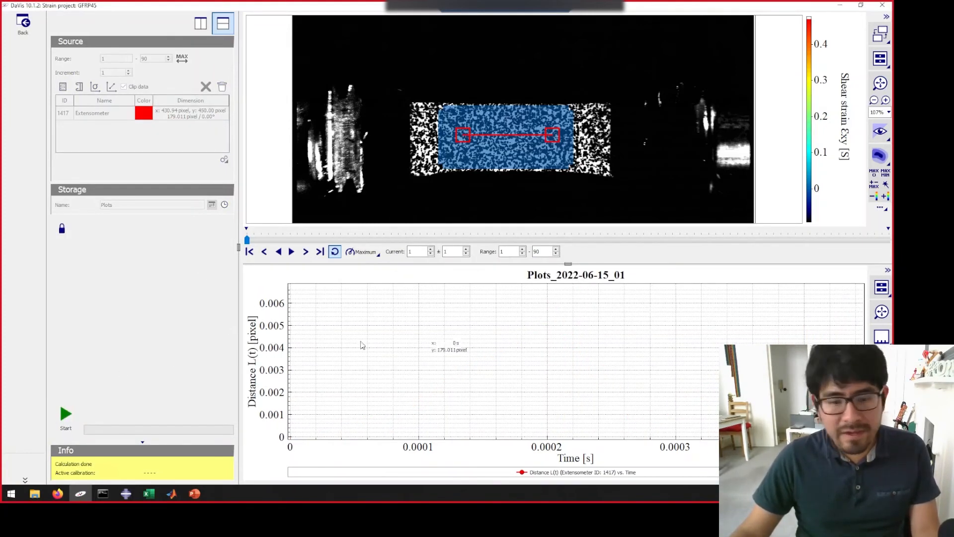
pyautogui.click(882, 312)
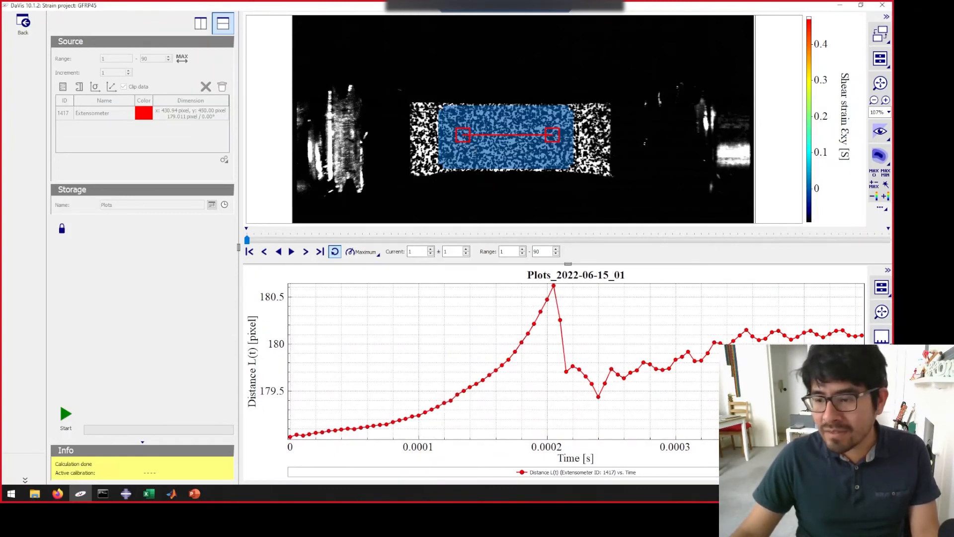
pyautogui.click(882, 363)
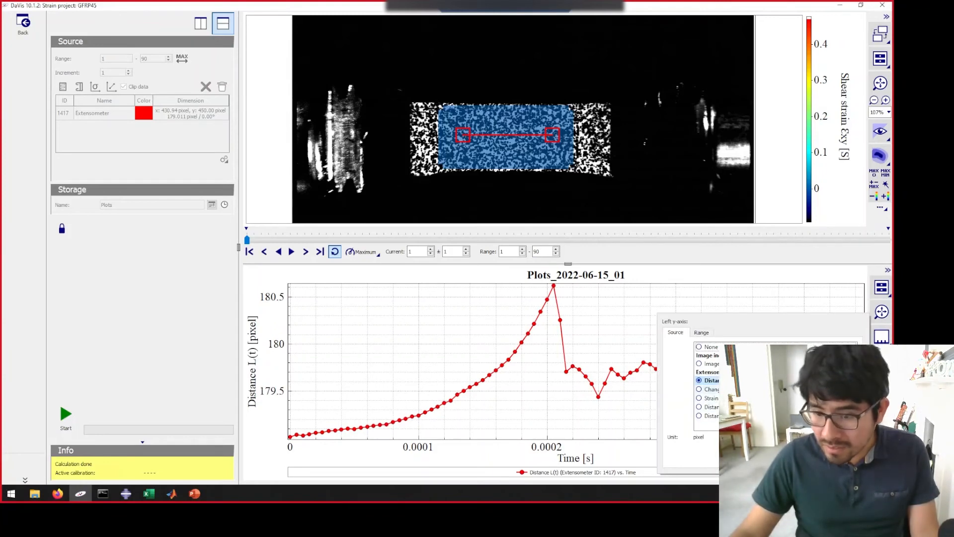
pyautogui.click(713, 398)
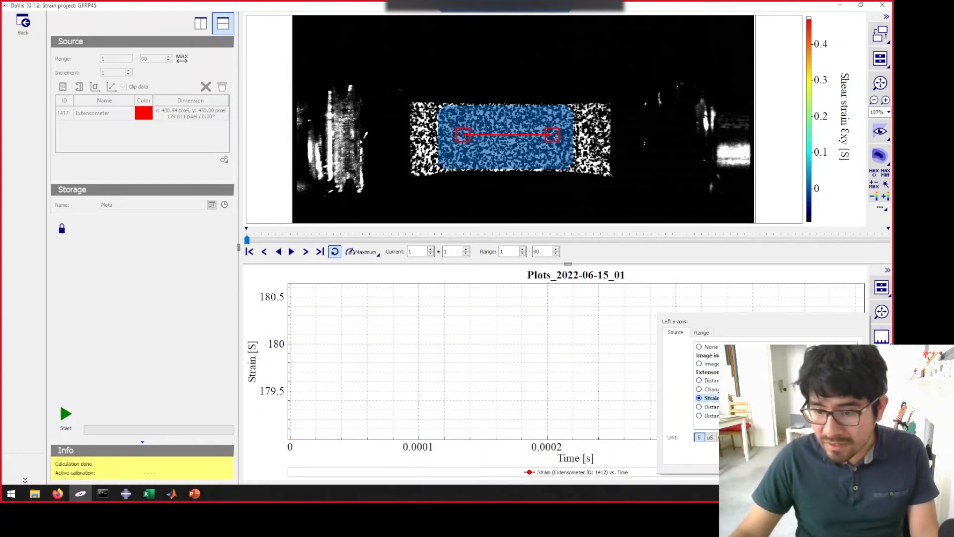
pyautogui.click(883, 314)
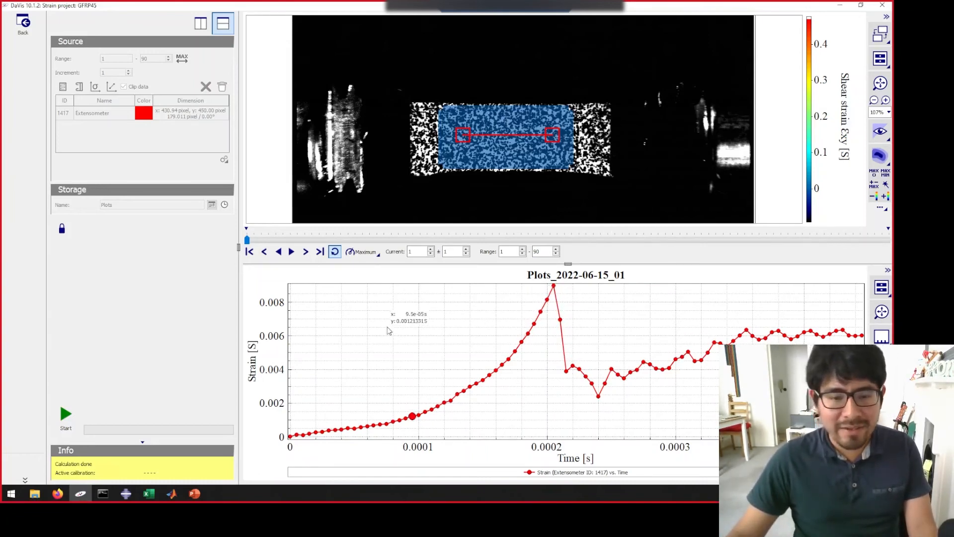
# - Open the data export settings for the extensometer strain plot
pyautogui.rightClick(409, 310)
pyautogui.moveTo(450, 328)
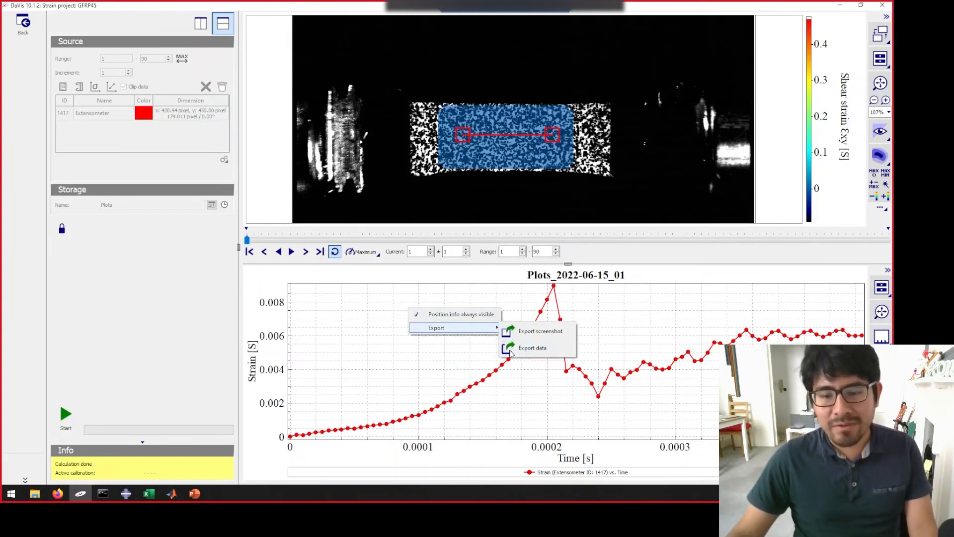
pyautogui.rightClick(432, 360)
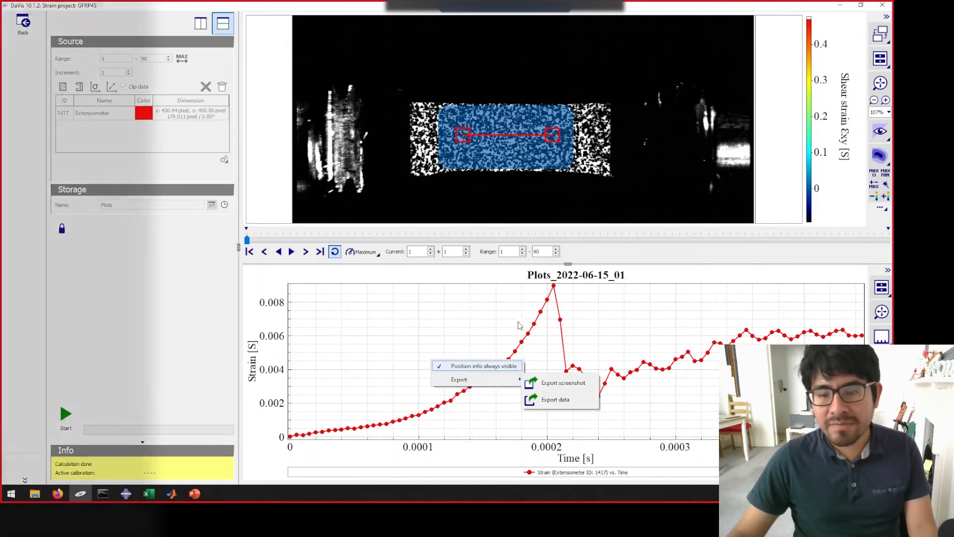
pyautogui.moveTo(517, 380)
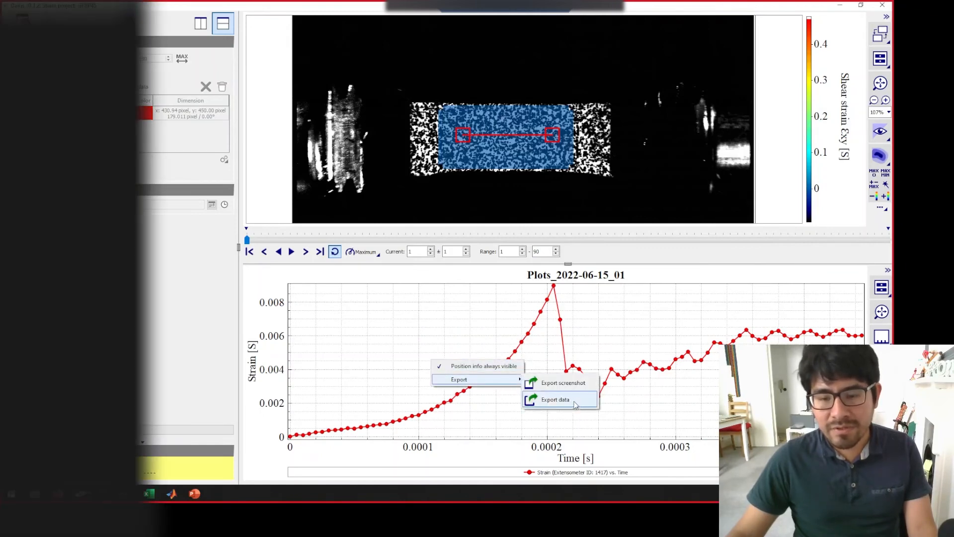
pyautogui.click(556, 400)
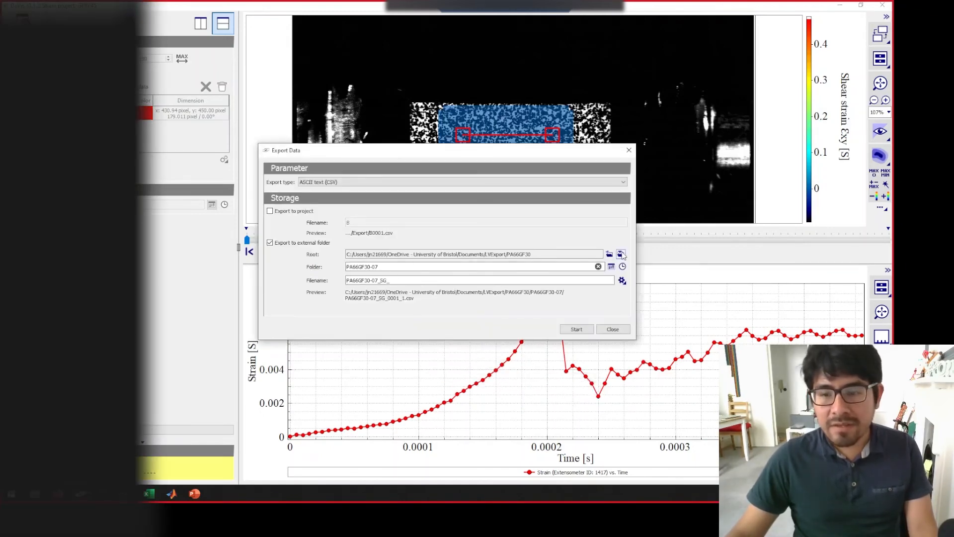
# - Open the export root folder in File Explorer, browse to LVExport's GFRP folder and restore the window to a smaller size
pyautogui.click(621, 254)
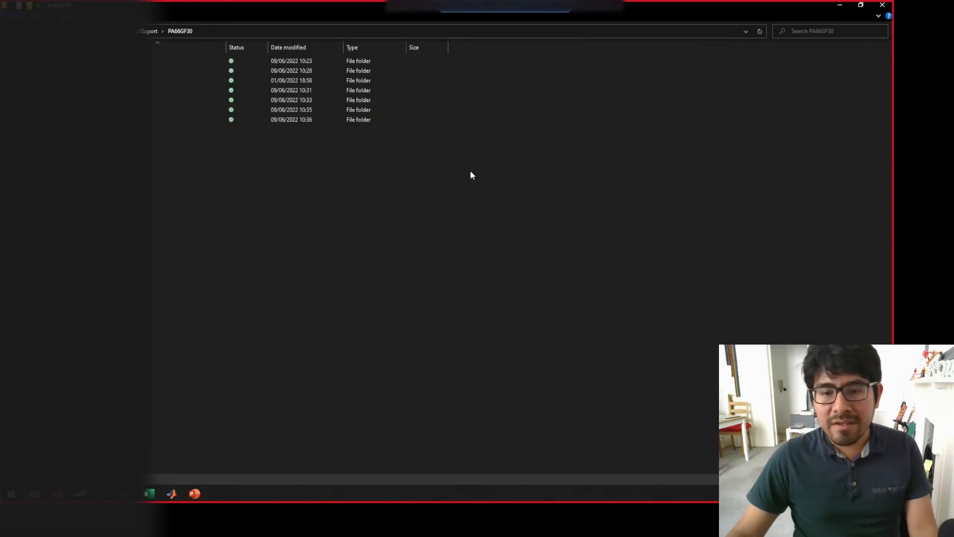
pyautogui.click(151, 34)
pyautogui.click(149, 90)
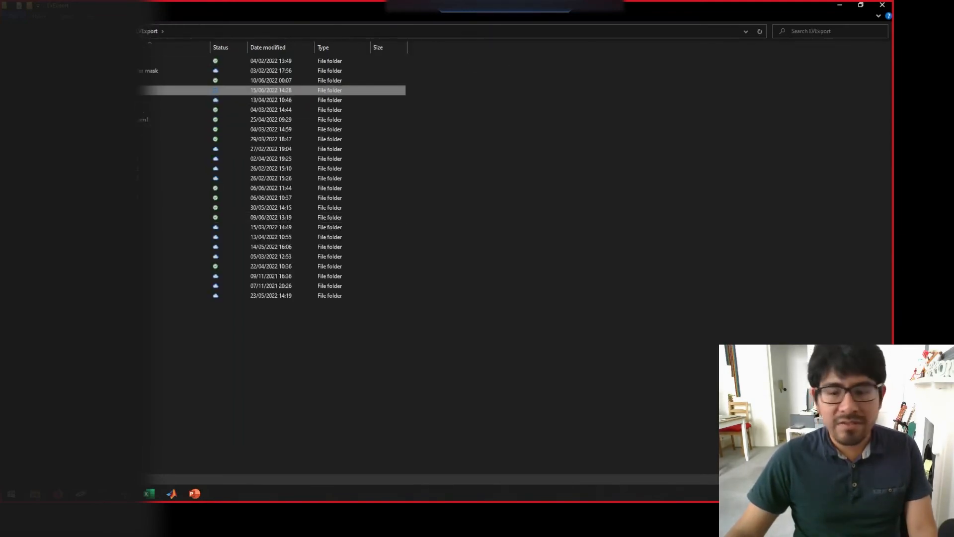
pyautogui.doubleClick(252, 91)
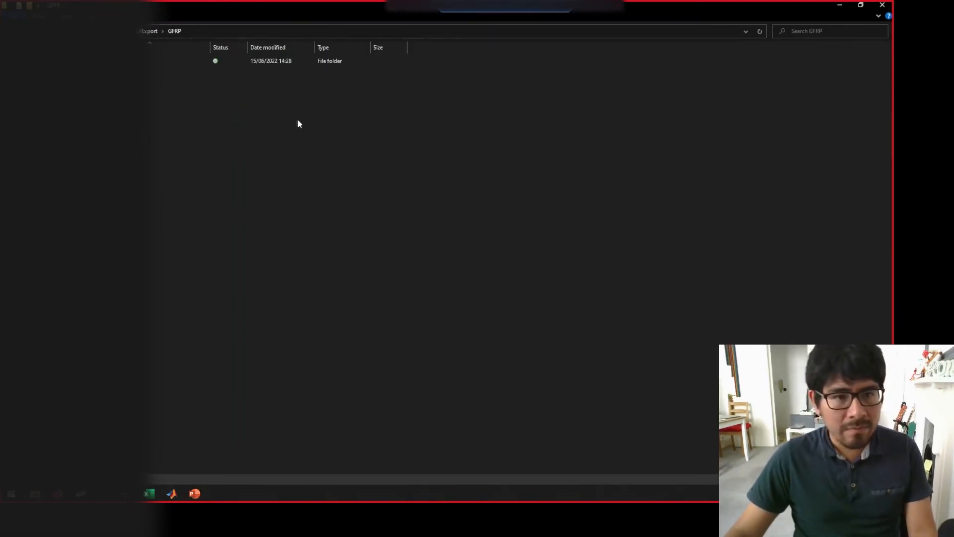
pyautogui.moveTo(336, 8); pyautogui.dragTo(328, 32)
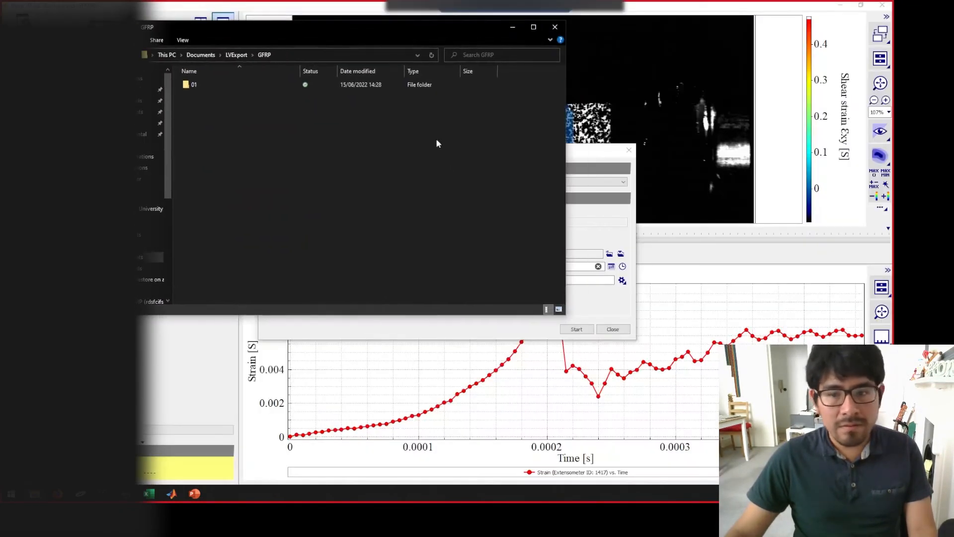
# - Set the external export root to the LVExport/GFRP directory and the export folder to 01
pyautogui.click(610, 255)
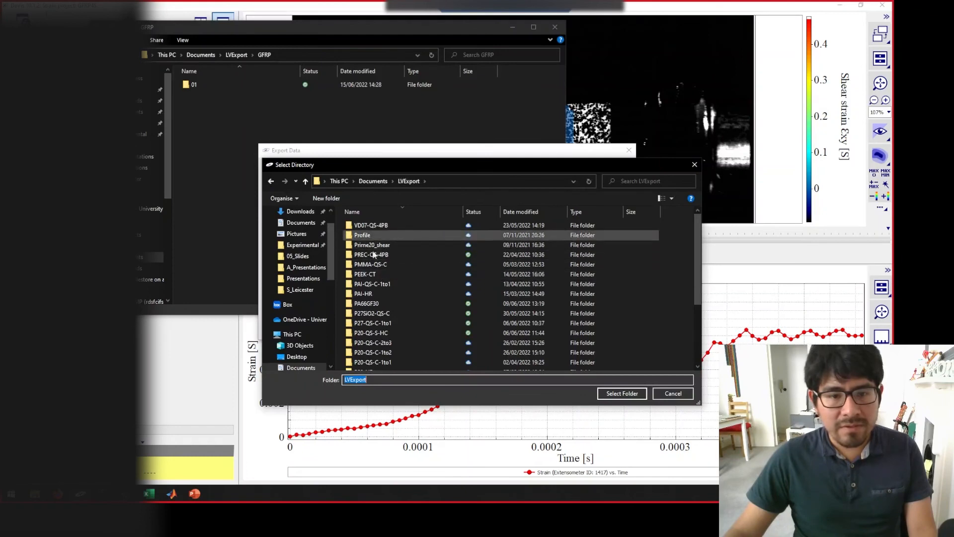
pyautogui.scroll(-2, 398, 297)
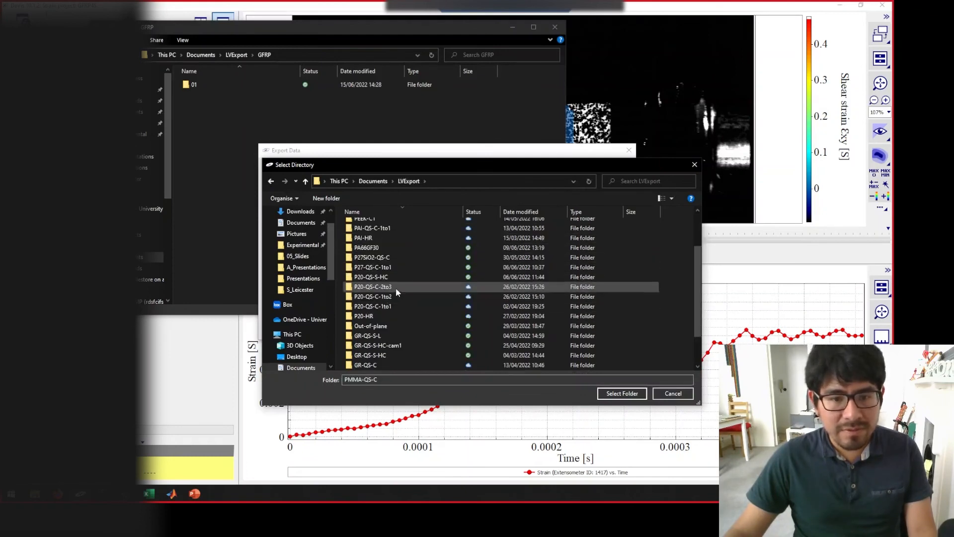
pyautogui.click(410, 335)
pyautogui.scroll(-2, 391, 326)
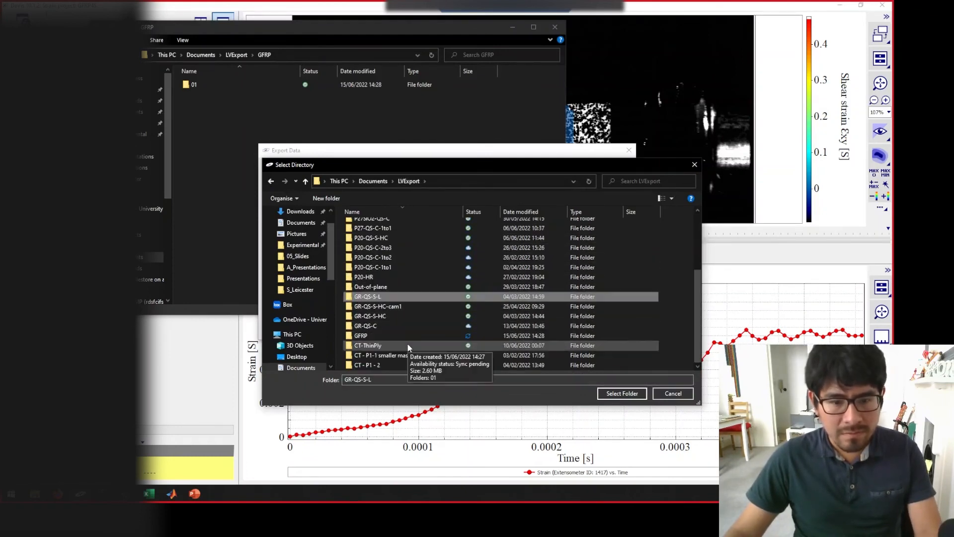
pyautogui.click(383, 213)
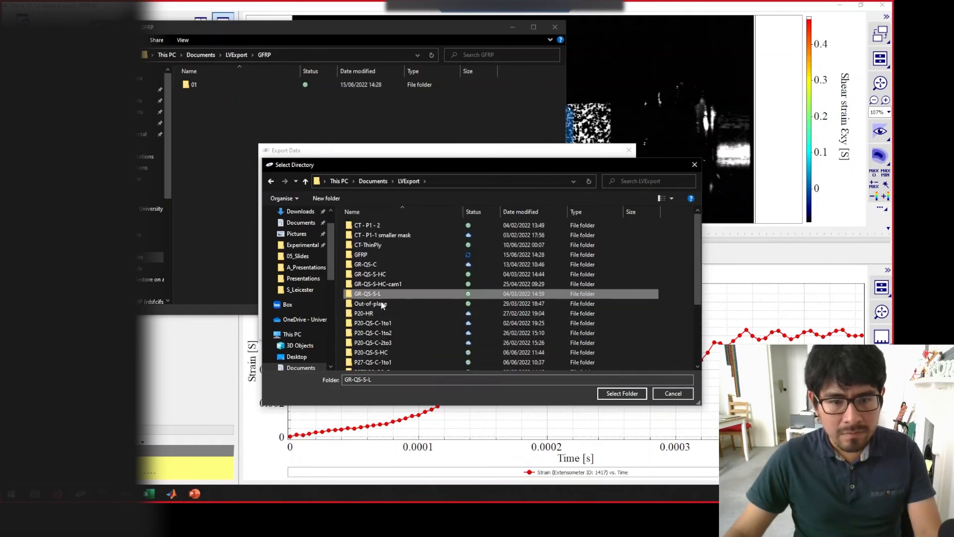
pyautogui.click(384, 256)
pyautogui.click(644, 394)
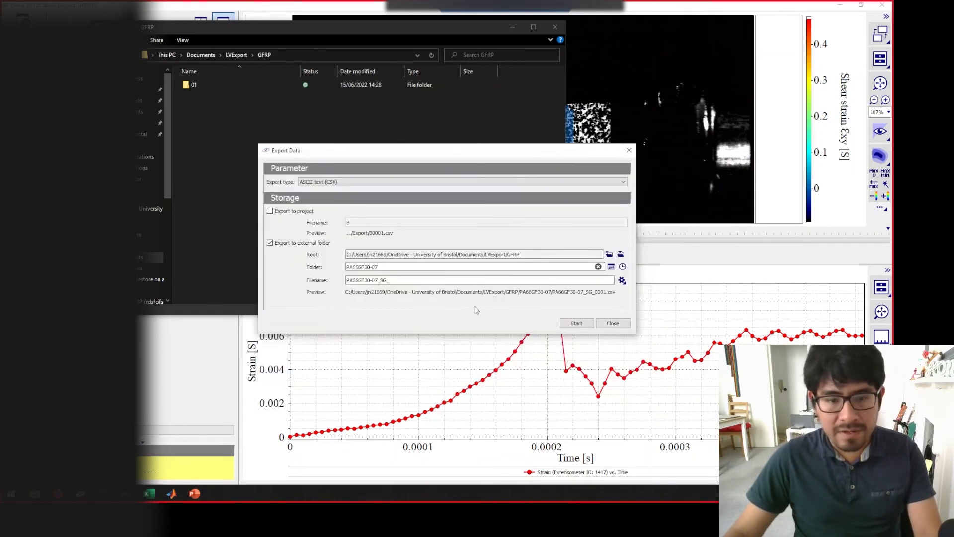
pyautogui.moveTo(396, 271); pyautogui.dragTo(292, 260)
pyautogui.write('01')
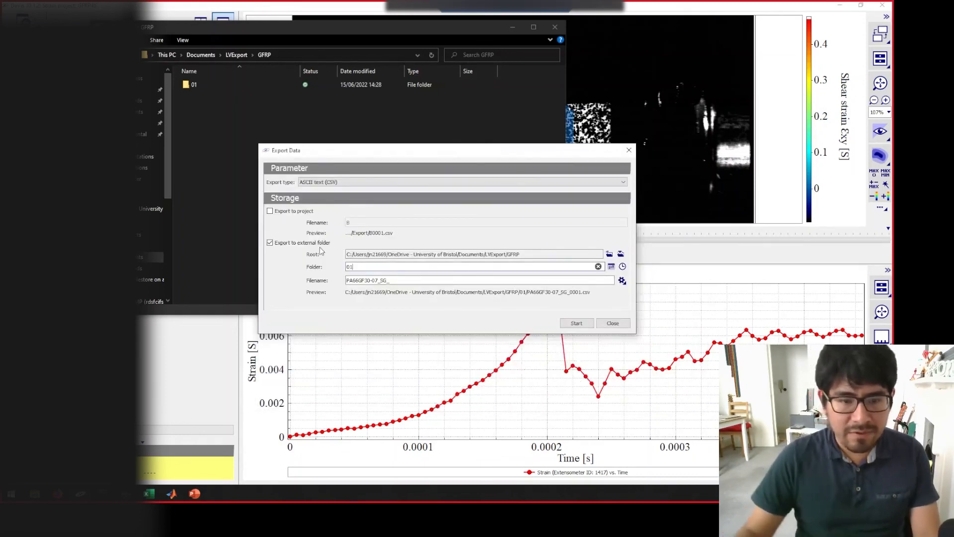
# - Set the export filename to GFRP_Ext01_ and start the CSV export of the extensometer data
pyautogui.moveTo(378, 282); pyautogui.dragTo(348, 294)
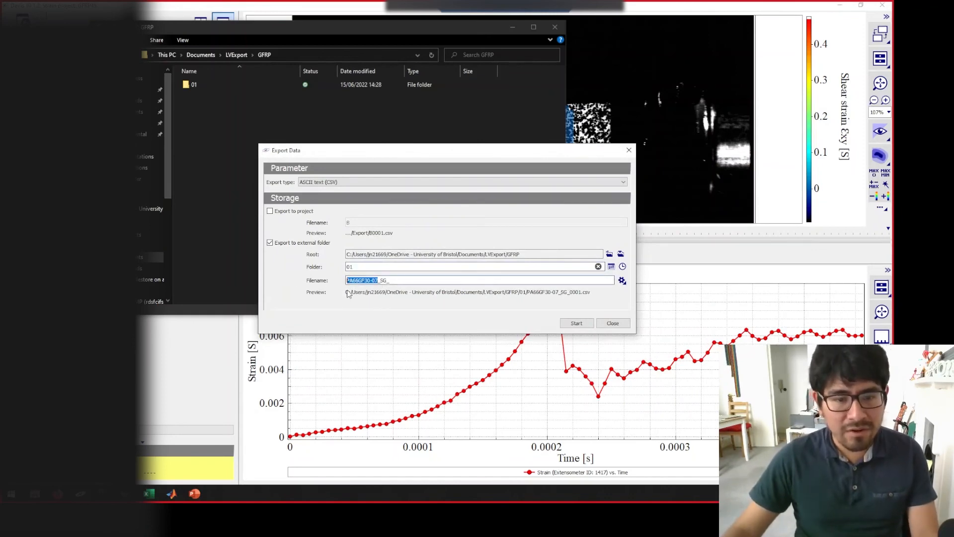
pyautogui.write('GFRP')
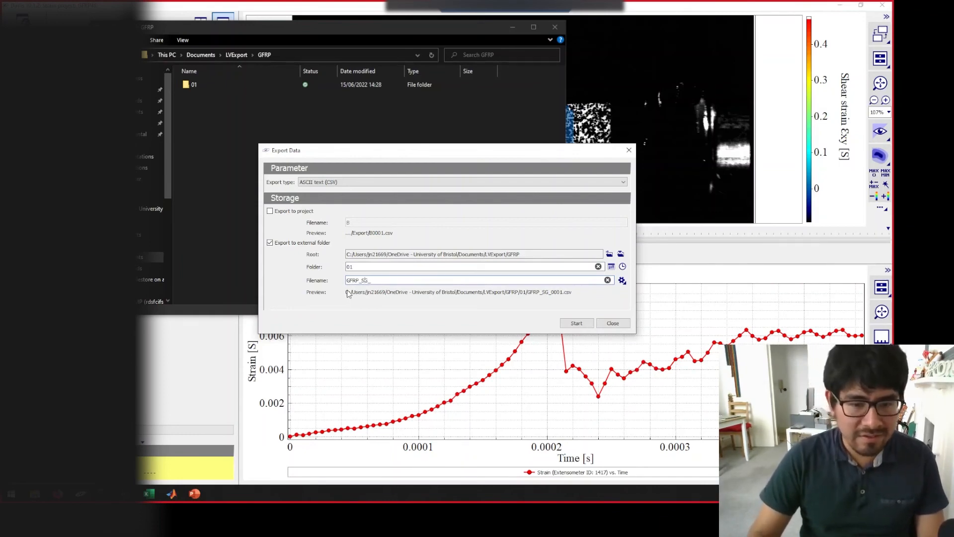
pyautogui.press('BackSpace')
pyautogui.press('BackSpace')
pyautogui.press('BackSpace')
pyautogui.write('Ext_')
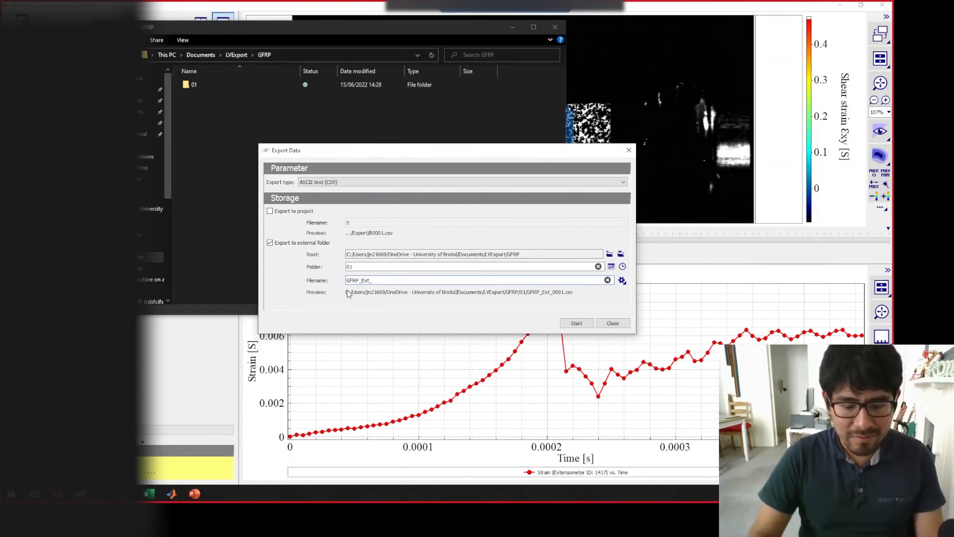
pyautogui.press('BackSpace')
pyautogui.write('0_')
pyautogui.click(577, 324)
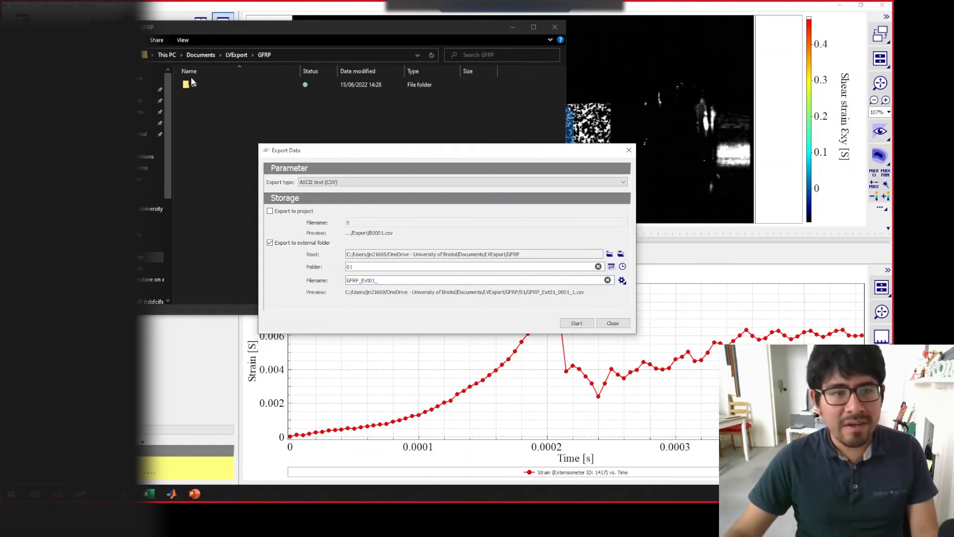
# - Check the exported CSV file in the GFRP/01 folder and close the data export dialog
pyautogui.doubleClick(193, 82)
pyautogui.click(259, 97)
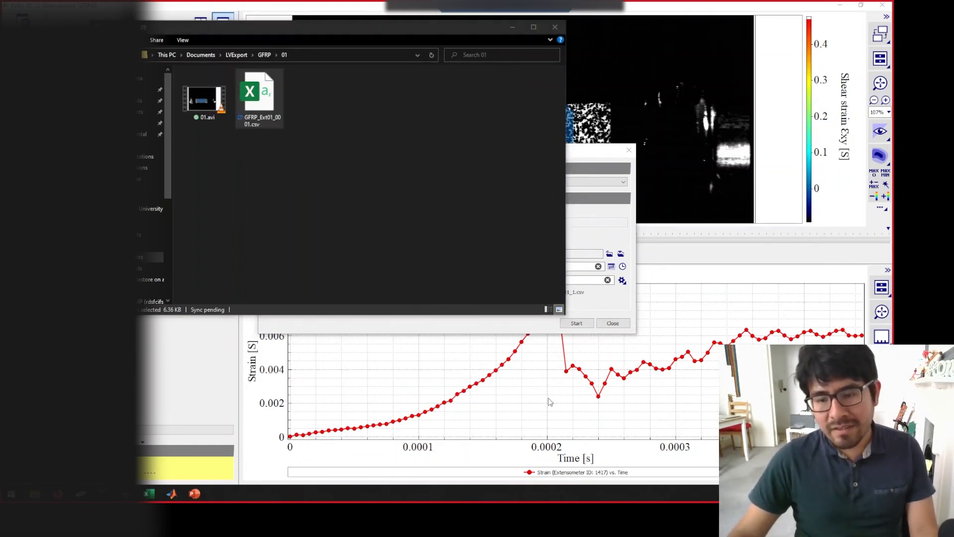
pyautogui.click(615, 326)
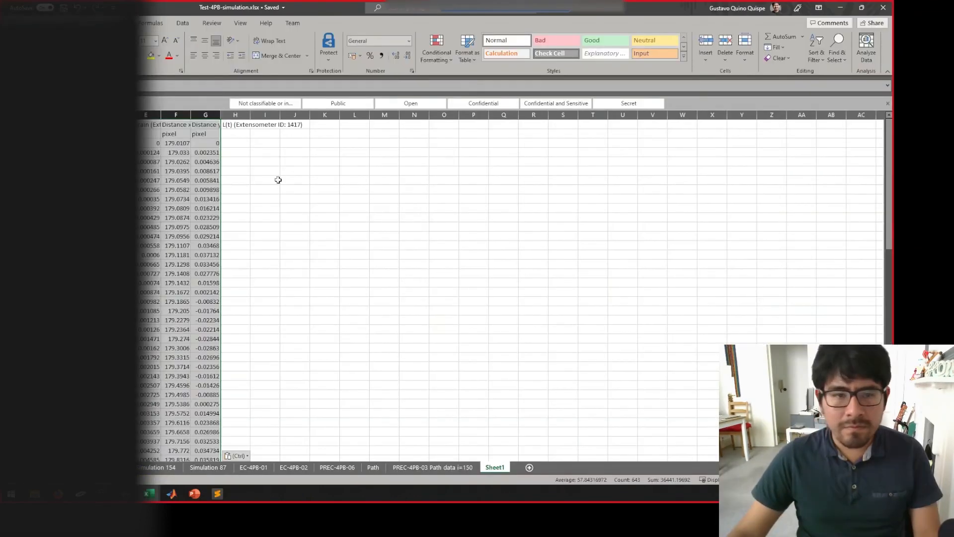
# - Examine the extensometer data columns on Sheet1 of the Excel workbook, starting with the Time column
pyautogui.click(269, 244)
pyautogui.click(26, 115)
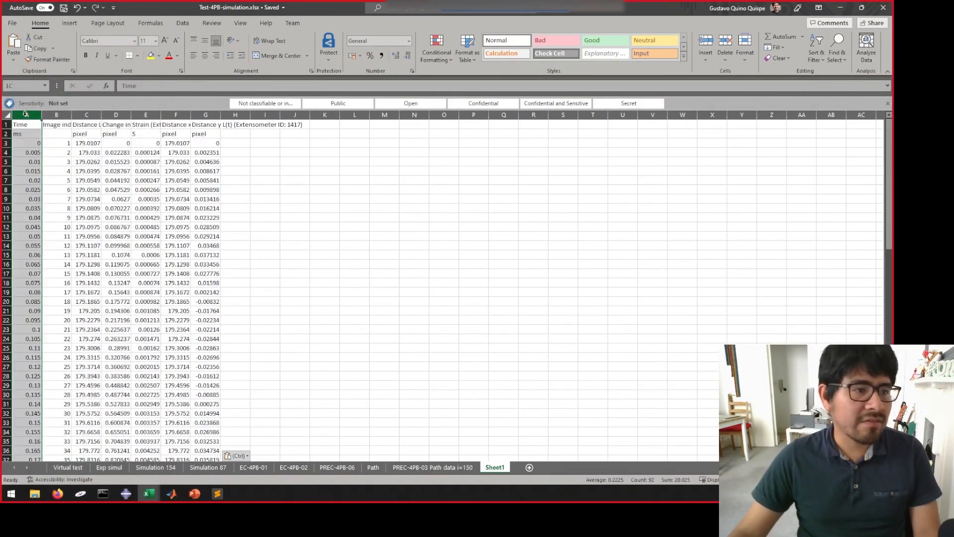
pyautogui.click(87, 128)
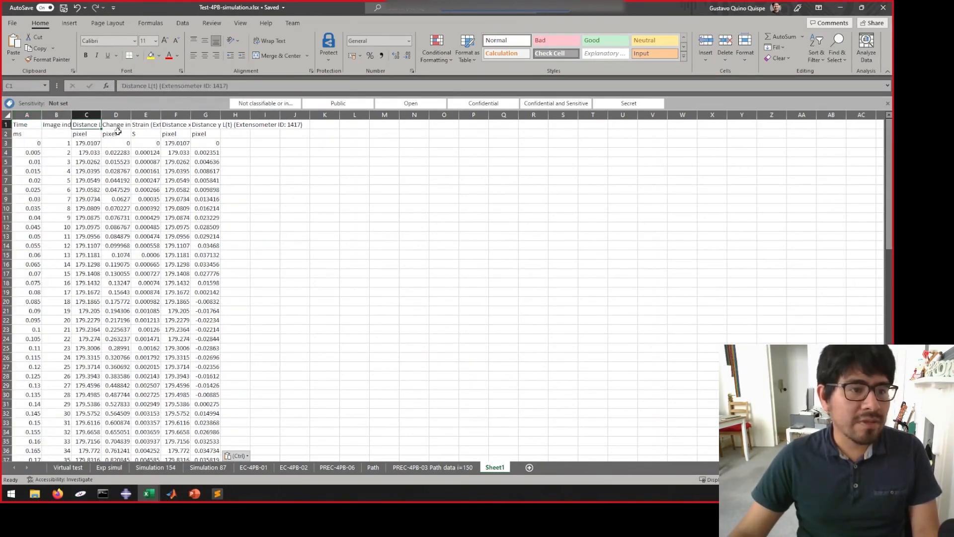
# - Try to plot the entire Time and Strain columns as a scatter line chart, and delete that chart
pyautogui.click(31, 117)
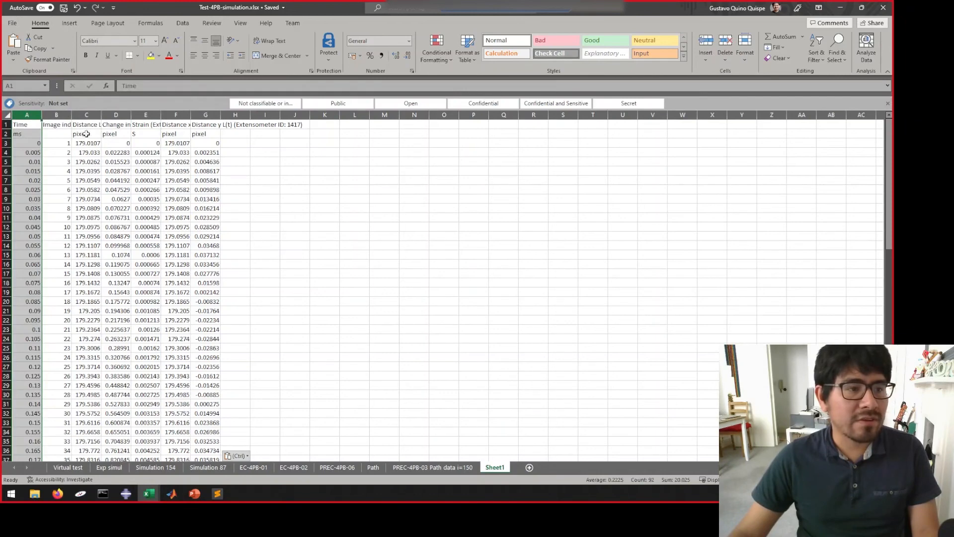
pyautogui.keyDown('ctrl'); pyautogui.click(145, 116); pyautogui.keyUp('ctrl')
pyautogui.click(70, 23)
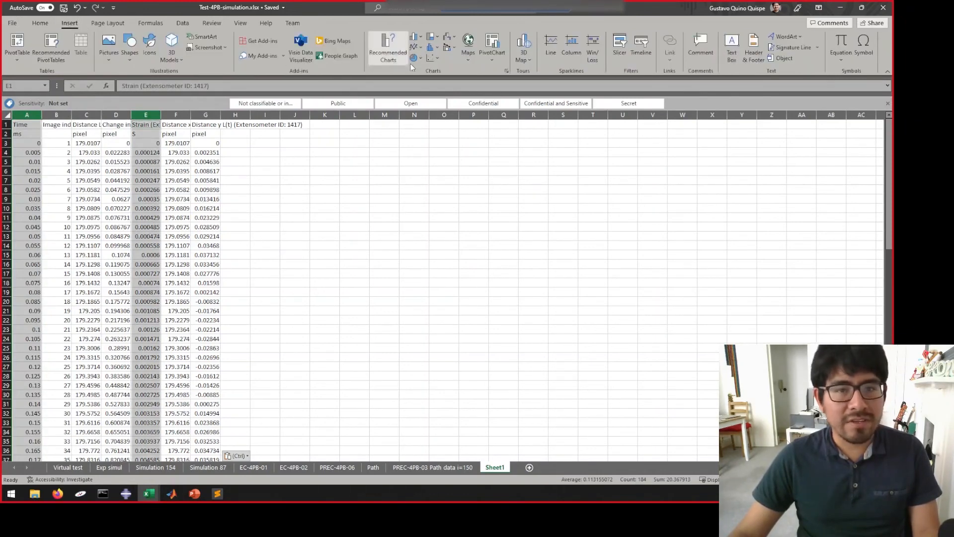
pyautogui.click(431, 58)
pyautogui.click(483, 92)
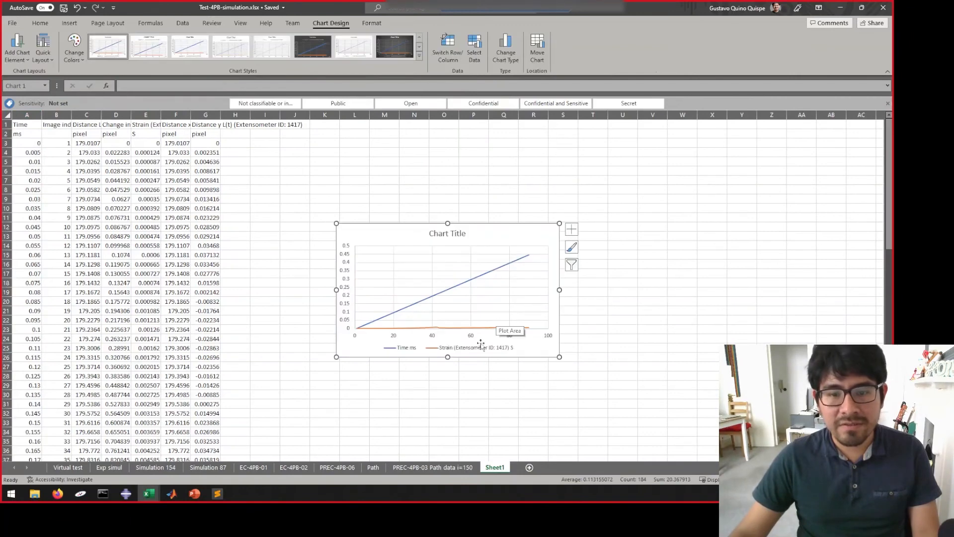
pyautogui.press('Delete')
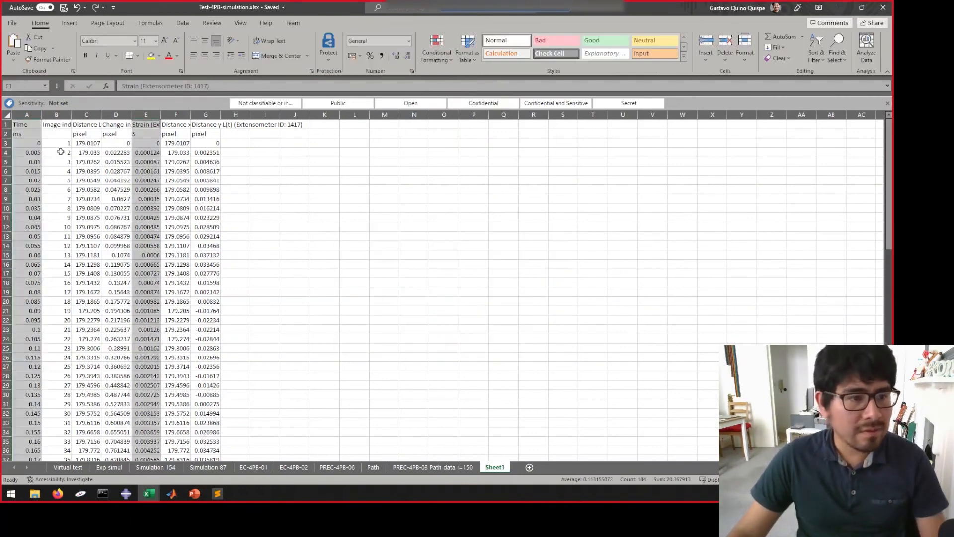
# - Insert a scatter line chart of strain E3:E92 against time A3:A92 and move it closer to the data columns
pyautogui.click(34, 144)
pyautogui.hotkey('ctrl', 'shift', 'Down')
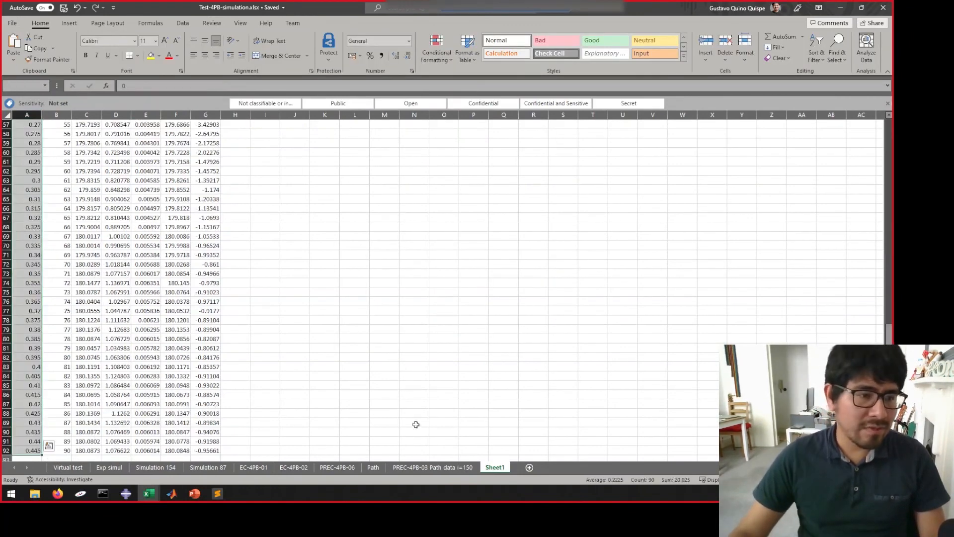
pyautogui.moveTo(147, 451); pyautogui.dragTo(148, 147)
pyautogui.click(71, 24)
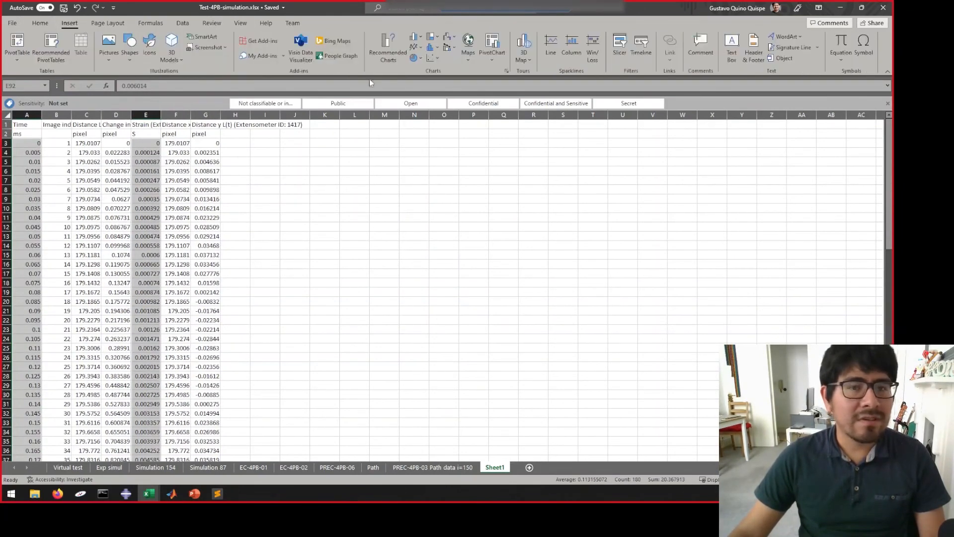
pyautogui.click(439, 58)
pyautogui.click(493, 97)
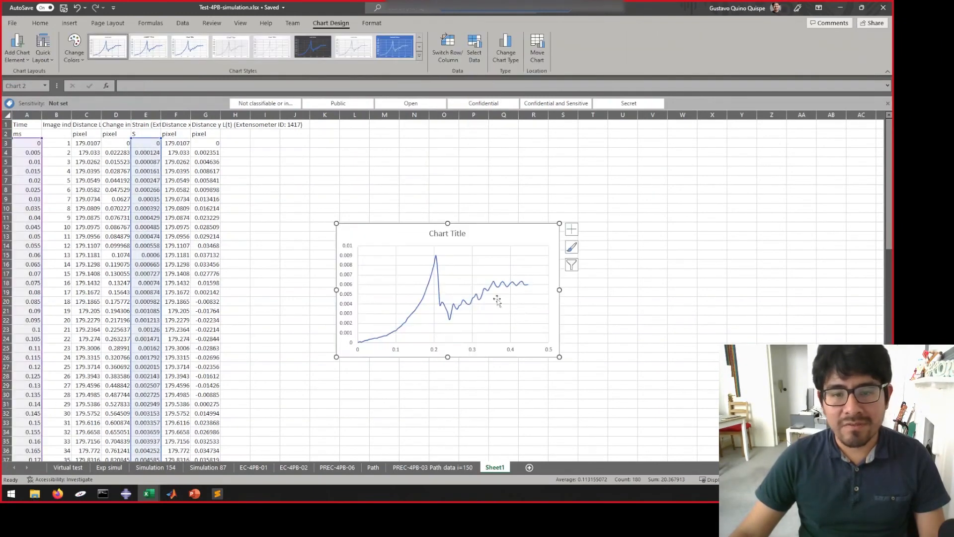
pyautogui.moveTo(505, 229); pyautogui.dragTo(464, 178)
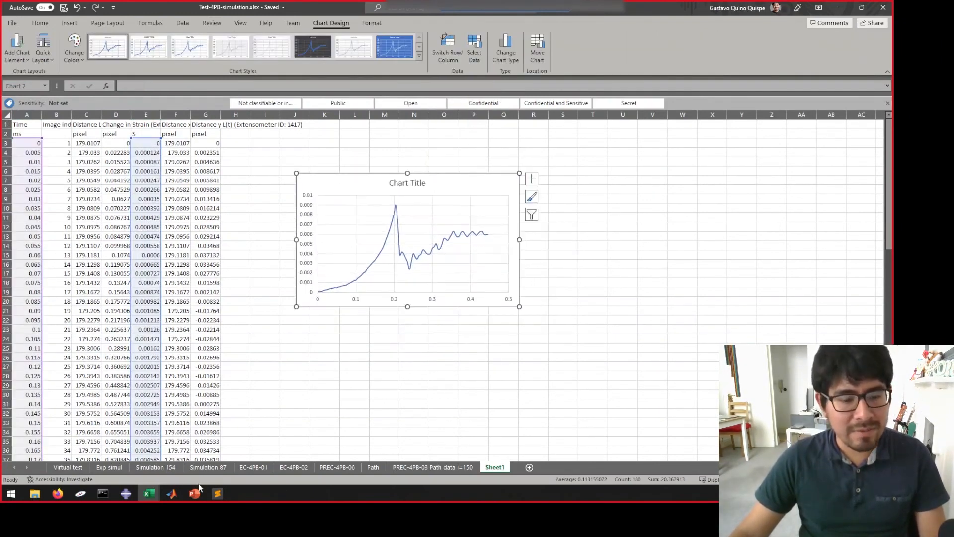
# - Compare the strain chart in Excel with the extensometer plot in DaVis, and deselect the chart
pyautogui.click(83, 493)
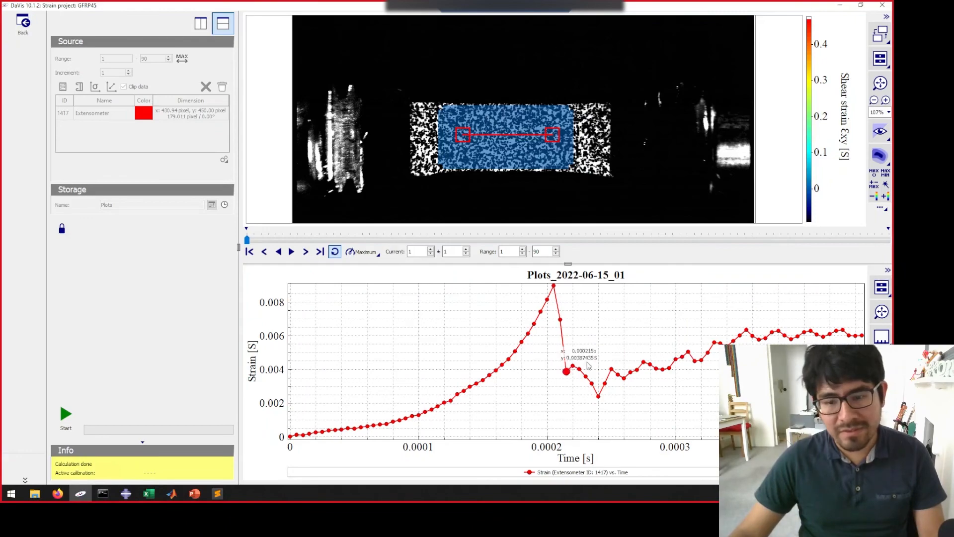
pyautogui.hotkey('alt', 'Tab')
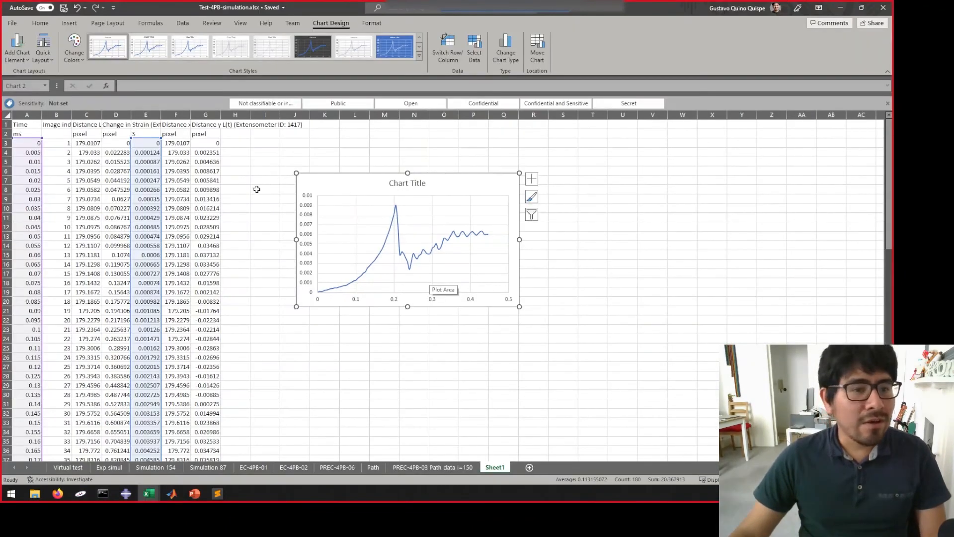
pyautogui.click(256, 188)
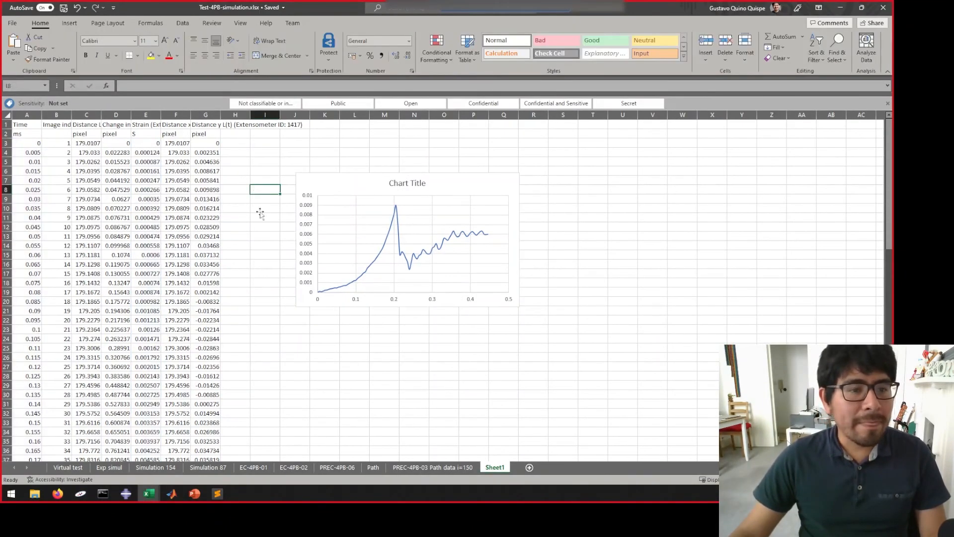
# - Switch back to DaVis and collapse the Processing_subset dataset under GFRP45-01 in the project tree
pyautogui.click(78, 495)
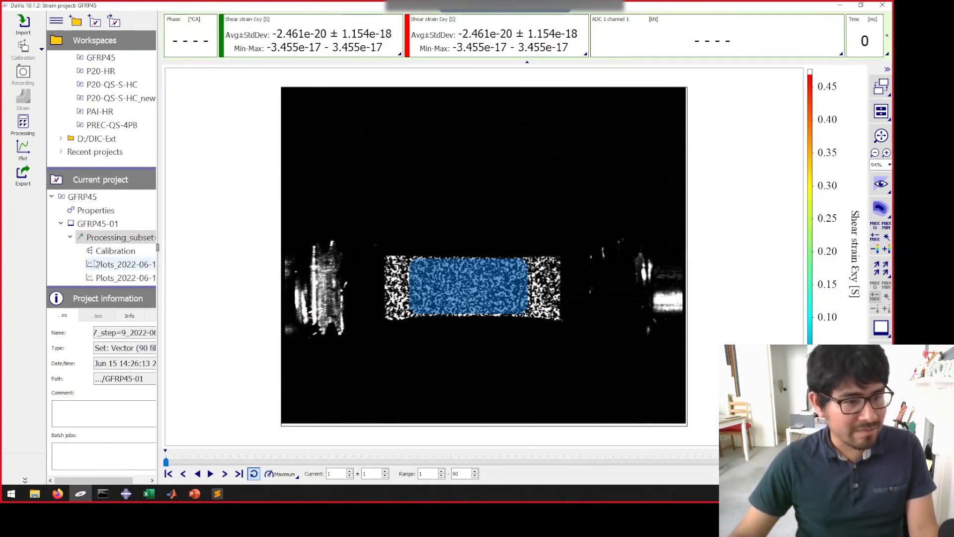
pyautogui.click(70, 239)
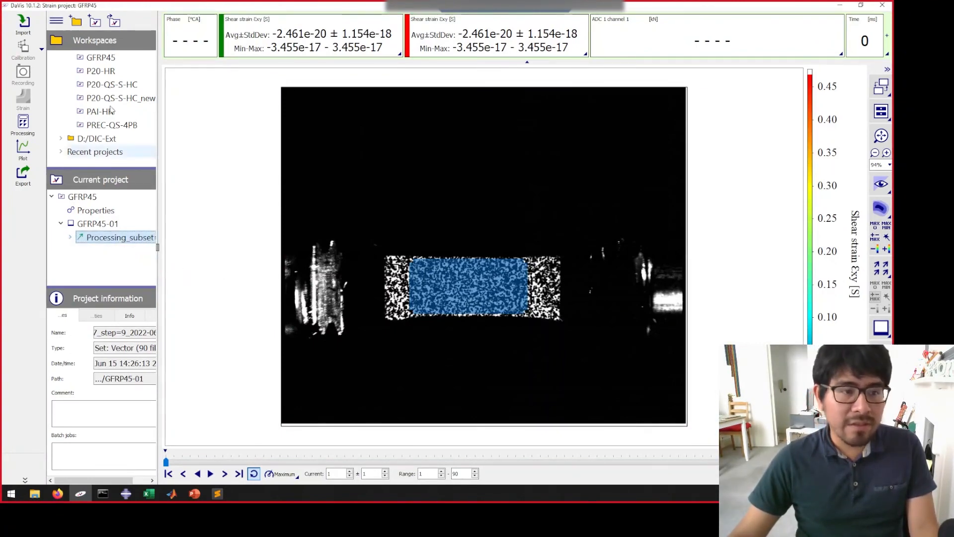